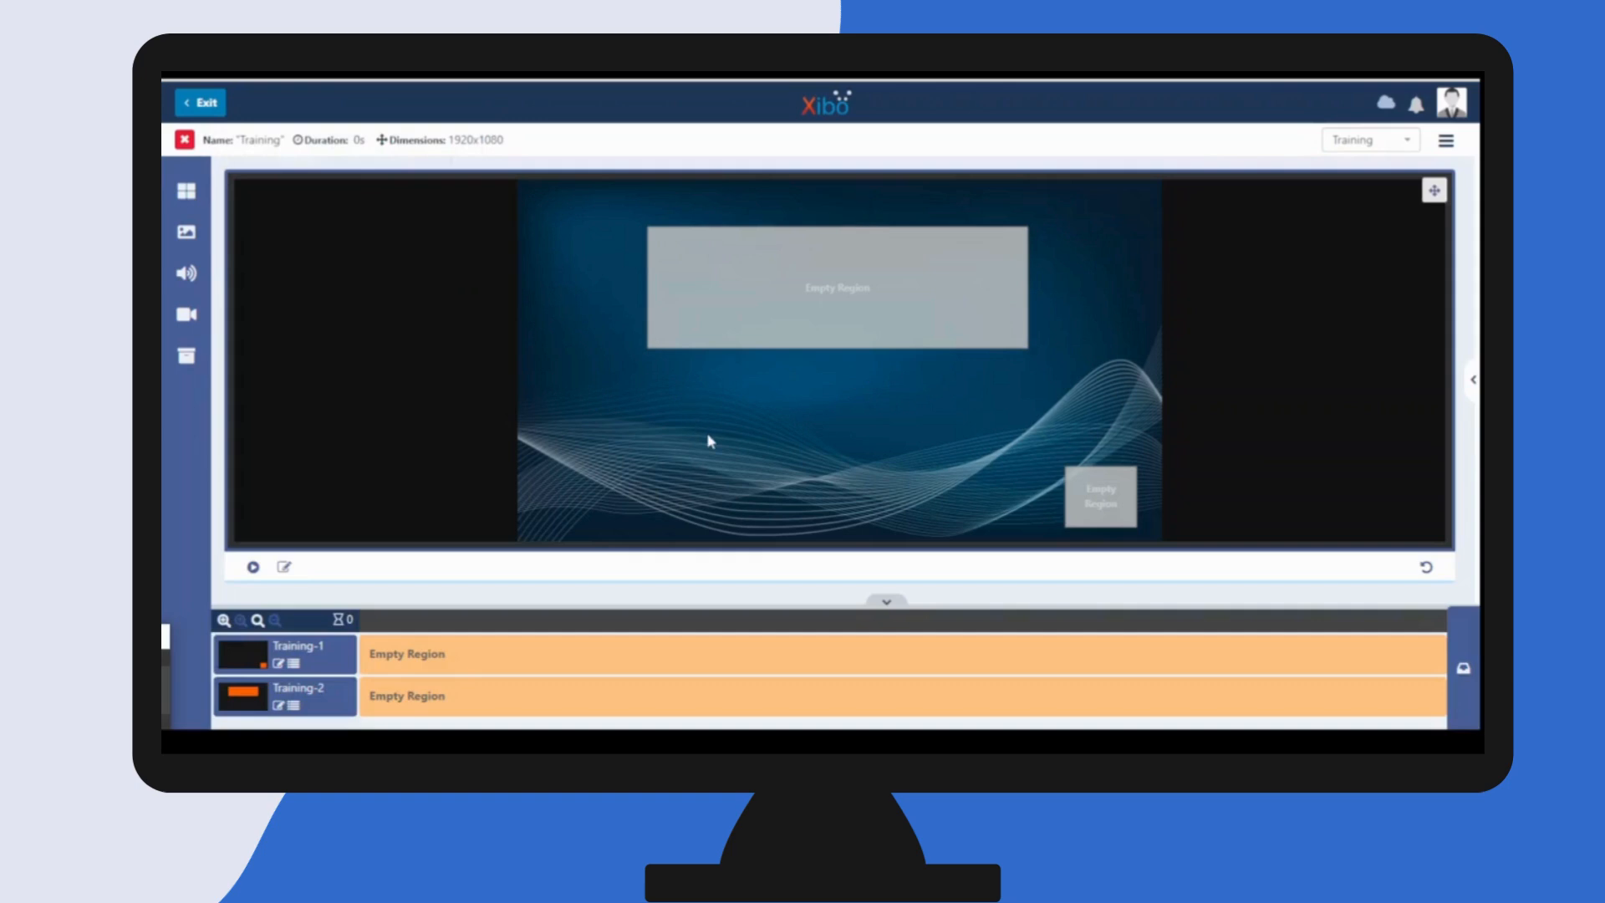
- Collapse the timeline and add a Text widget to the large upper empty region of the layout
{"action": "left_click", "coordinate": [886, 606]}
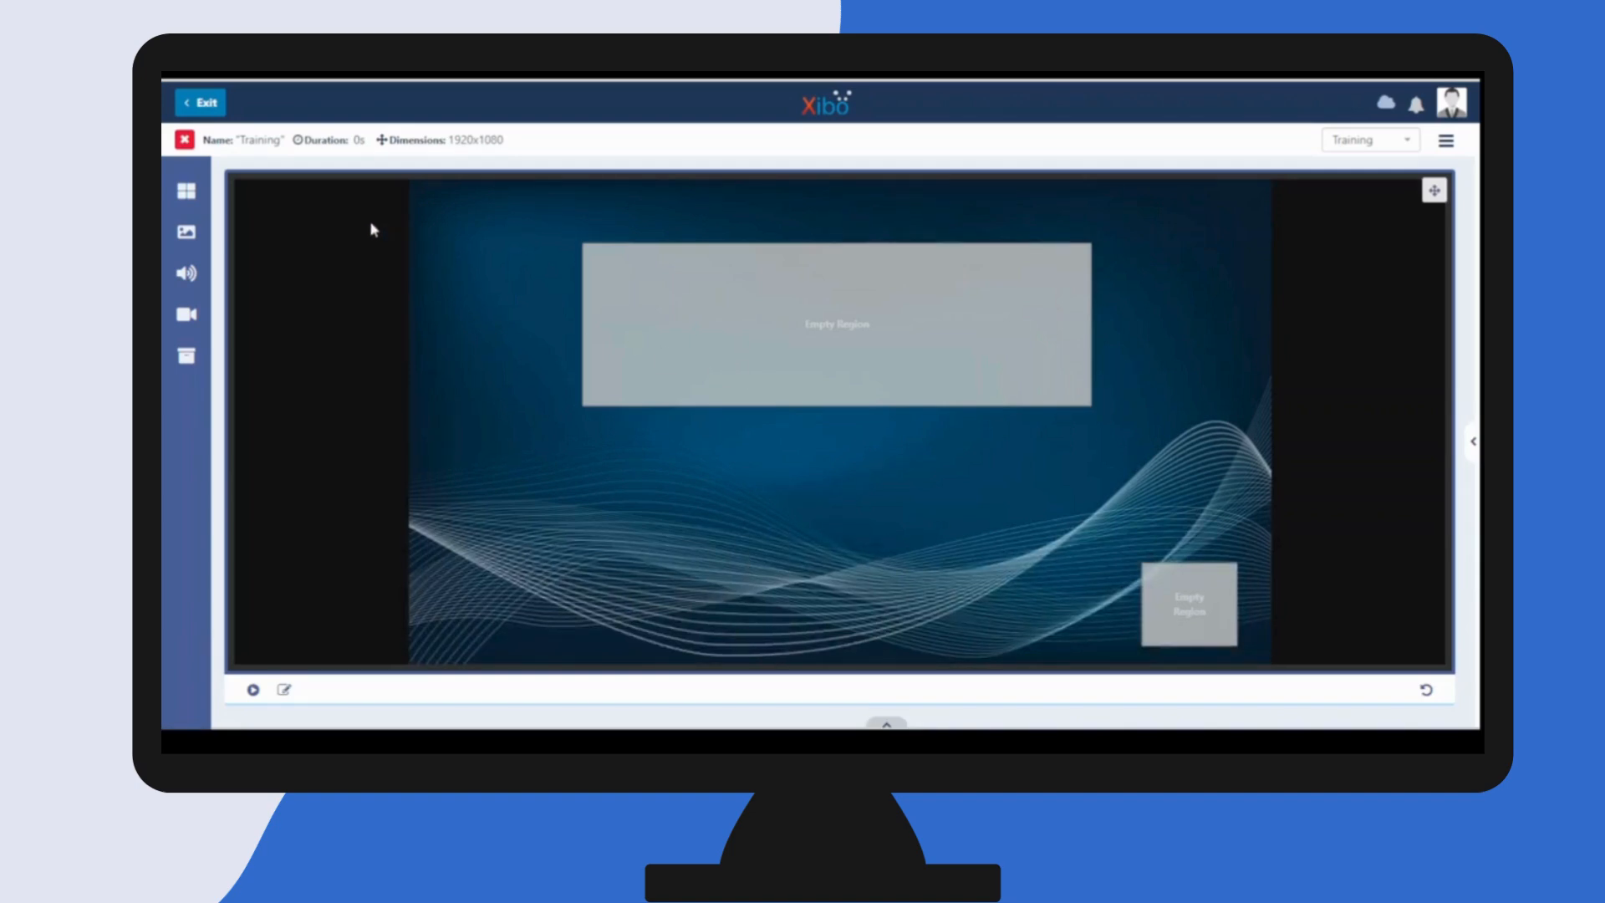
{"action": "left_click", "coordinate": [188, 192]}
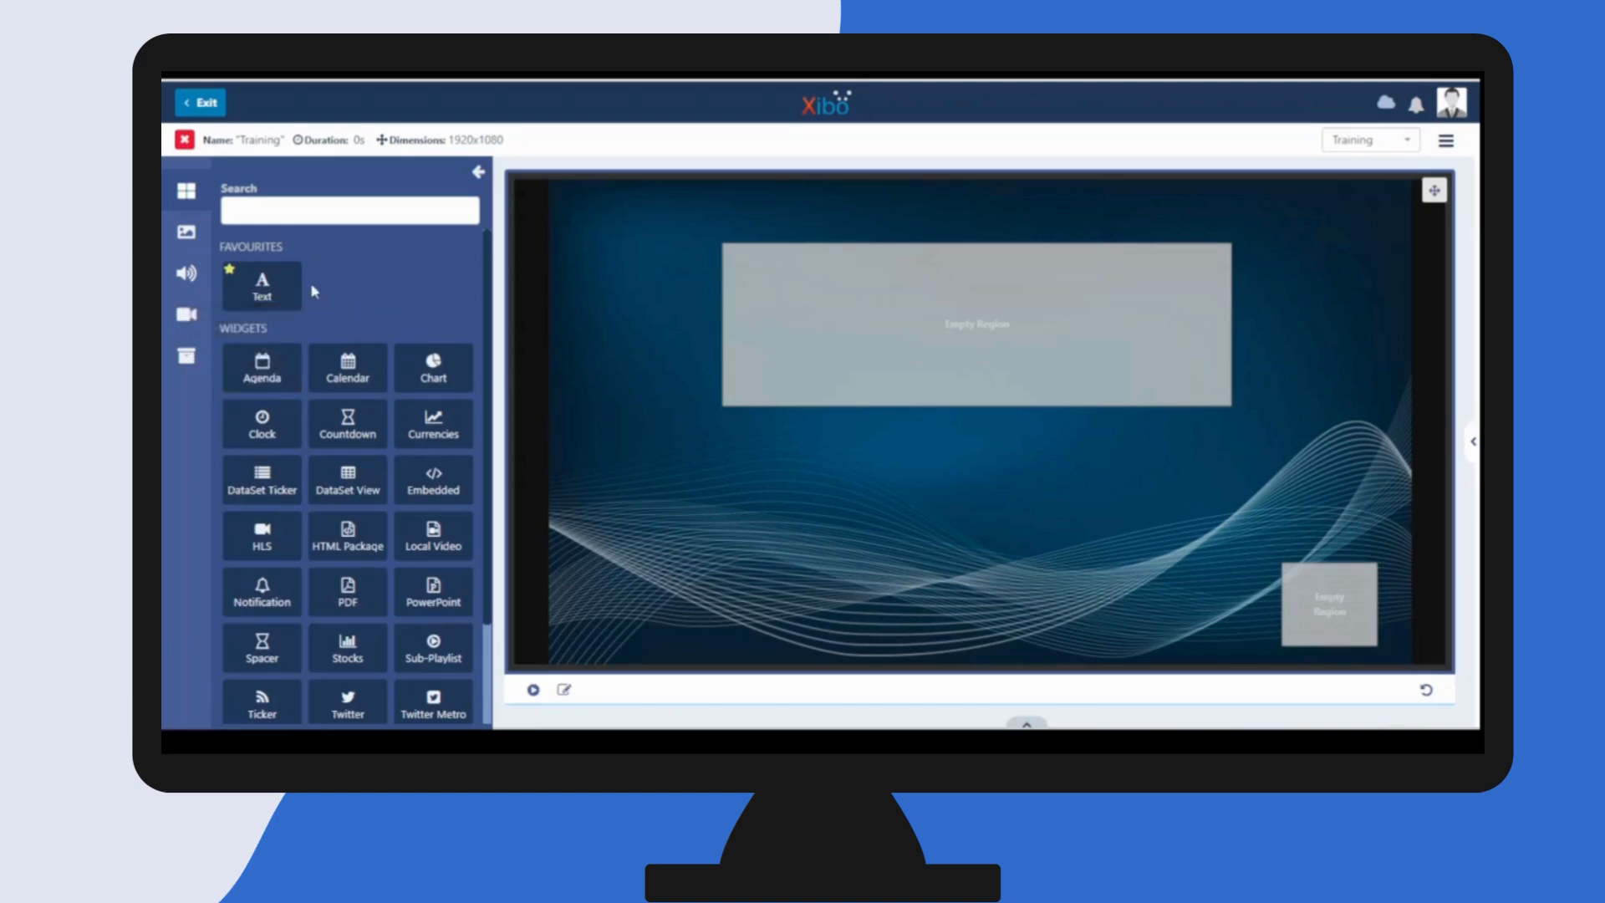
{"action": "mouse_move", "coordinate": [261, 292]}
{"action": "left_click", "coordinate": [247, 290]}
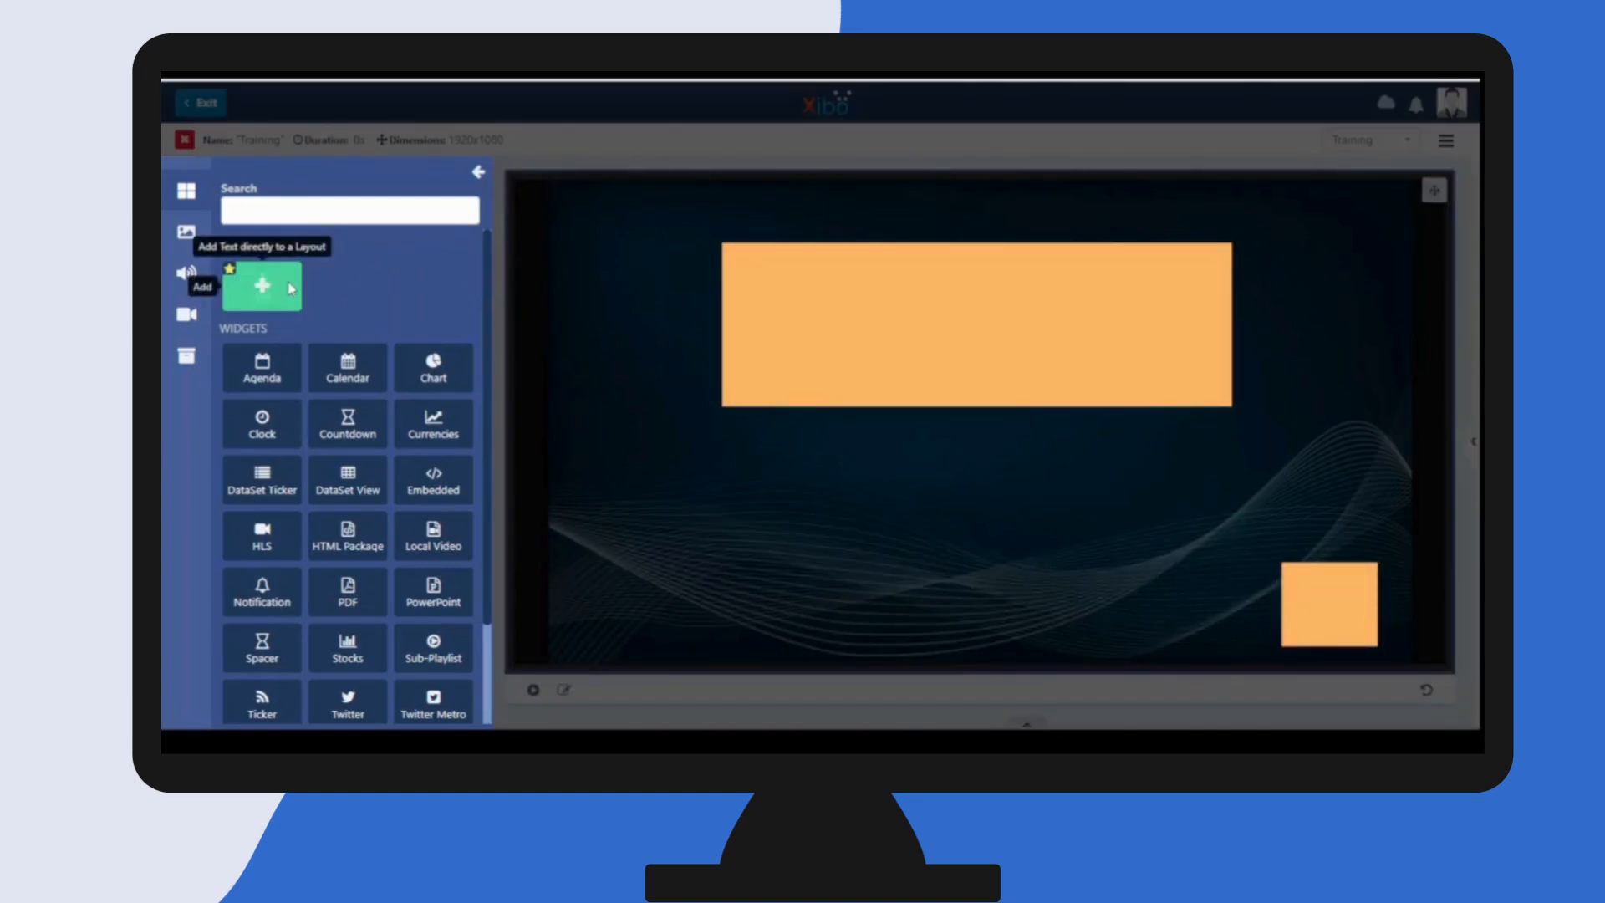
{"action": "left_click", "coordinate": [936, 311]}
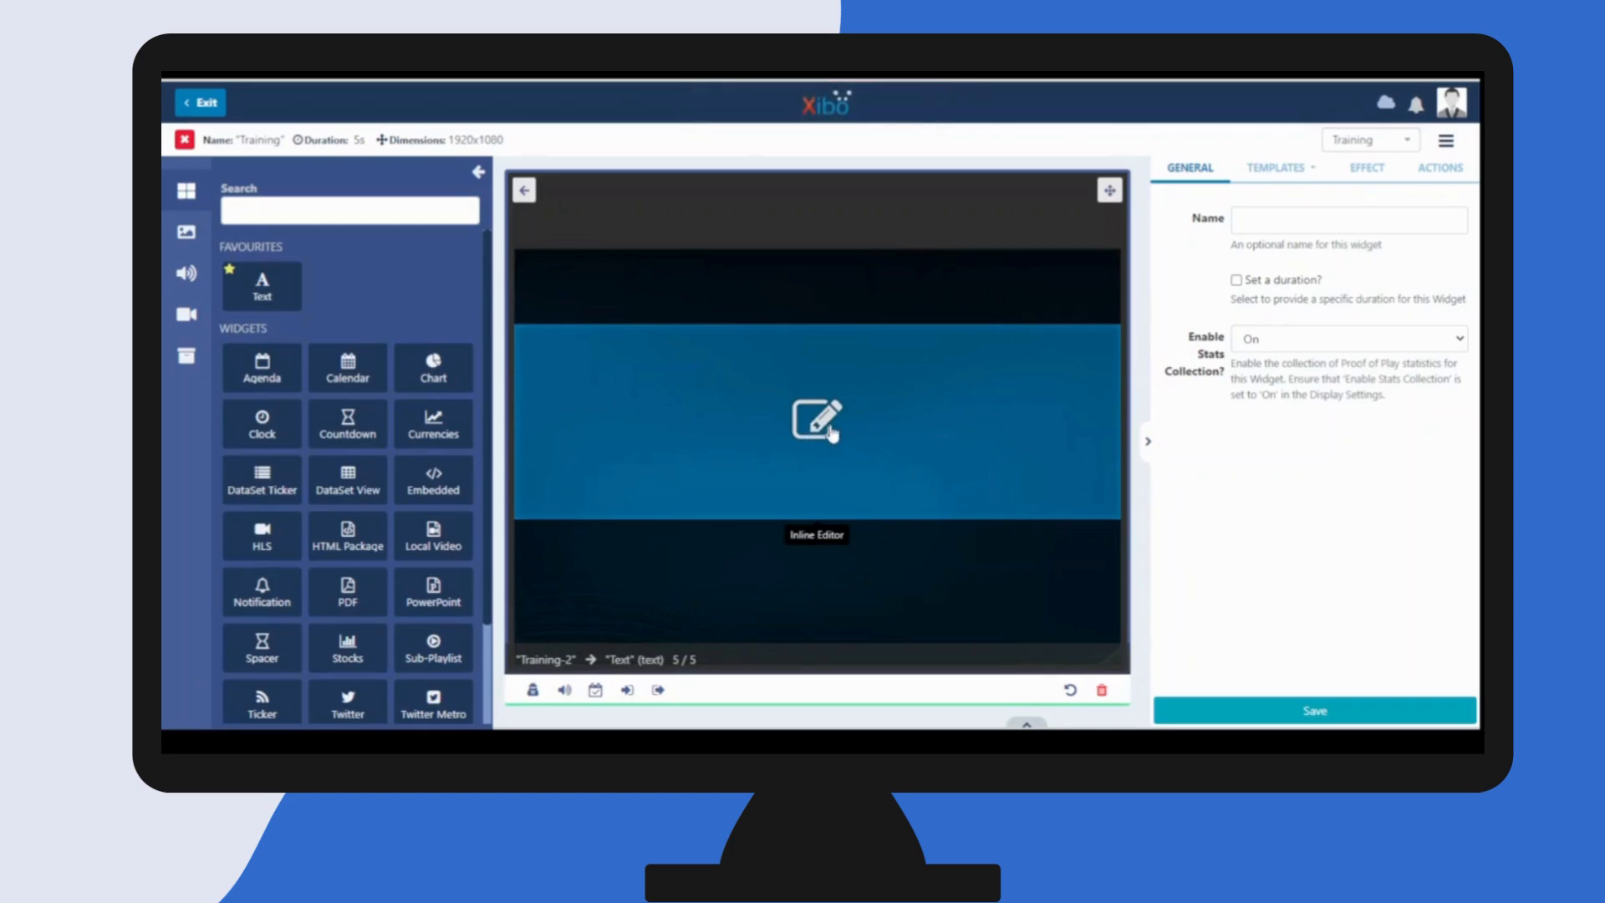
- Replace the Text widget's placeholder with "Welcome to Xibo" below a blank line and centre it horizontally
{"action": "left_click", "coordinate": [831, 431]}
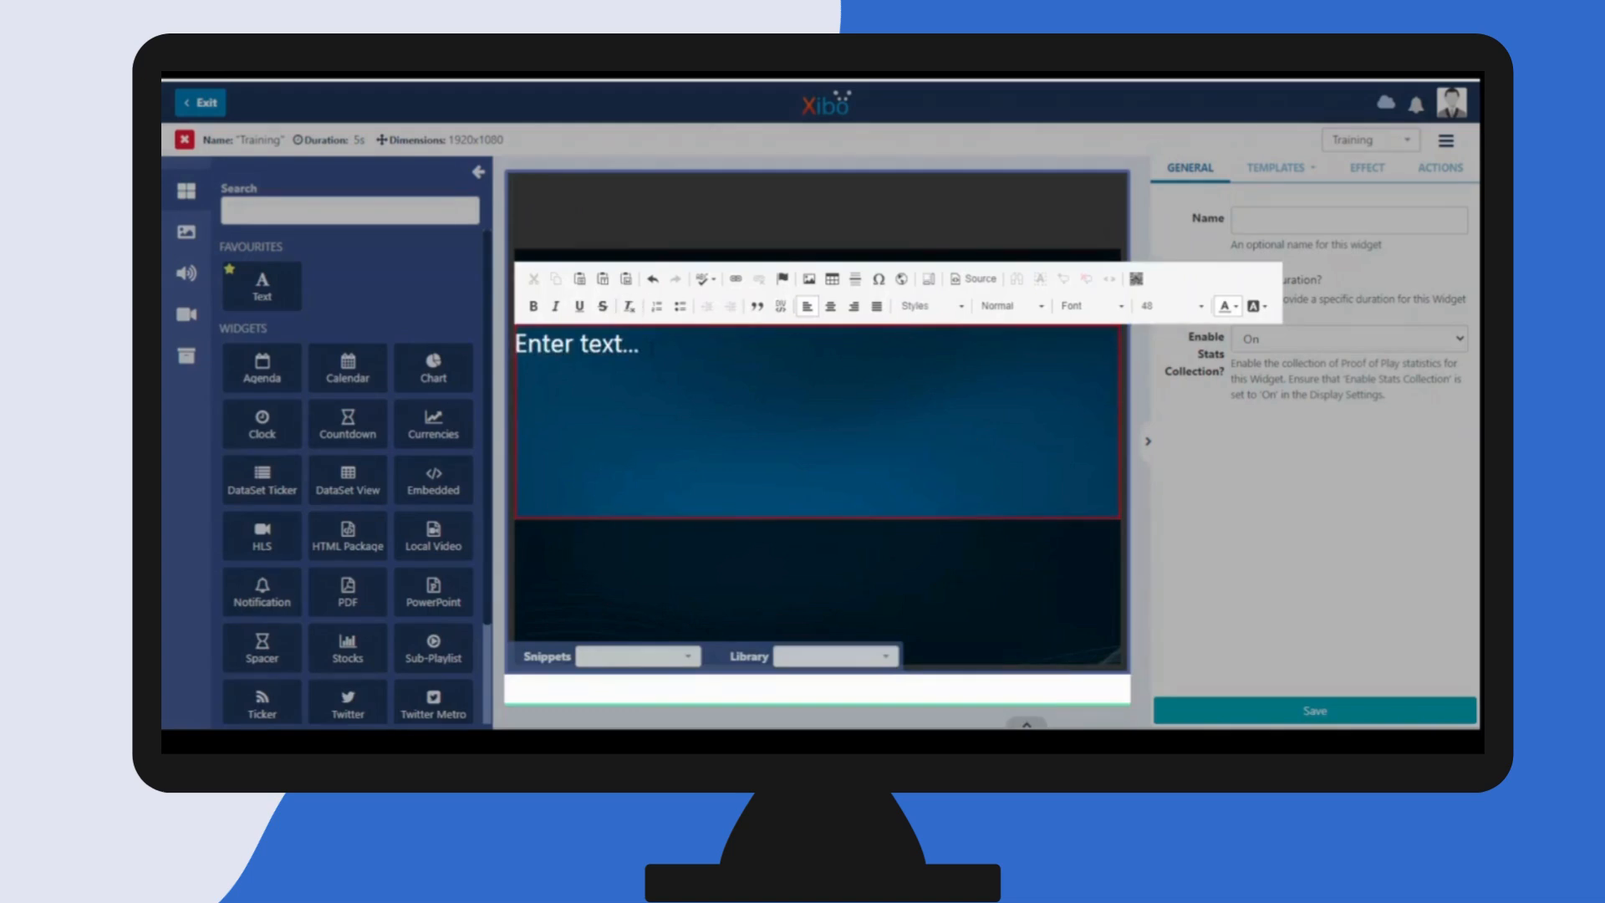
{"action": "left_click_drag", "start_coordinate": [639, 343], "coordinate": [514, 343]}
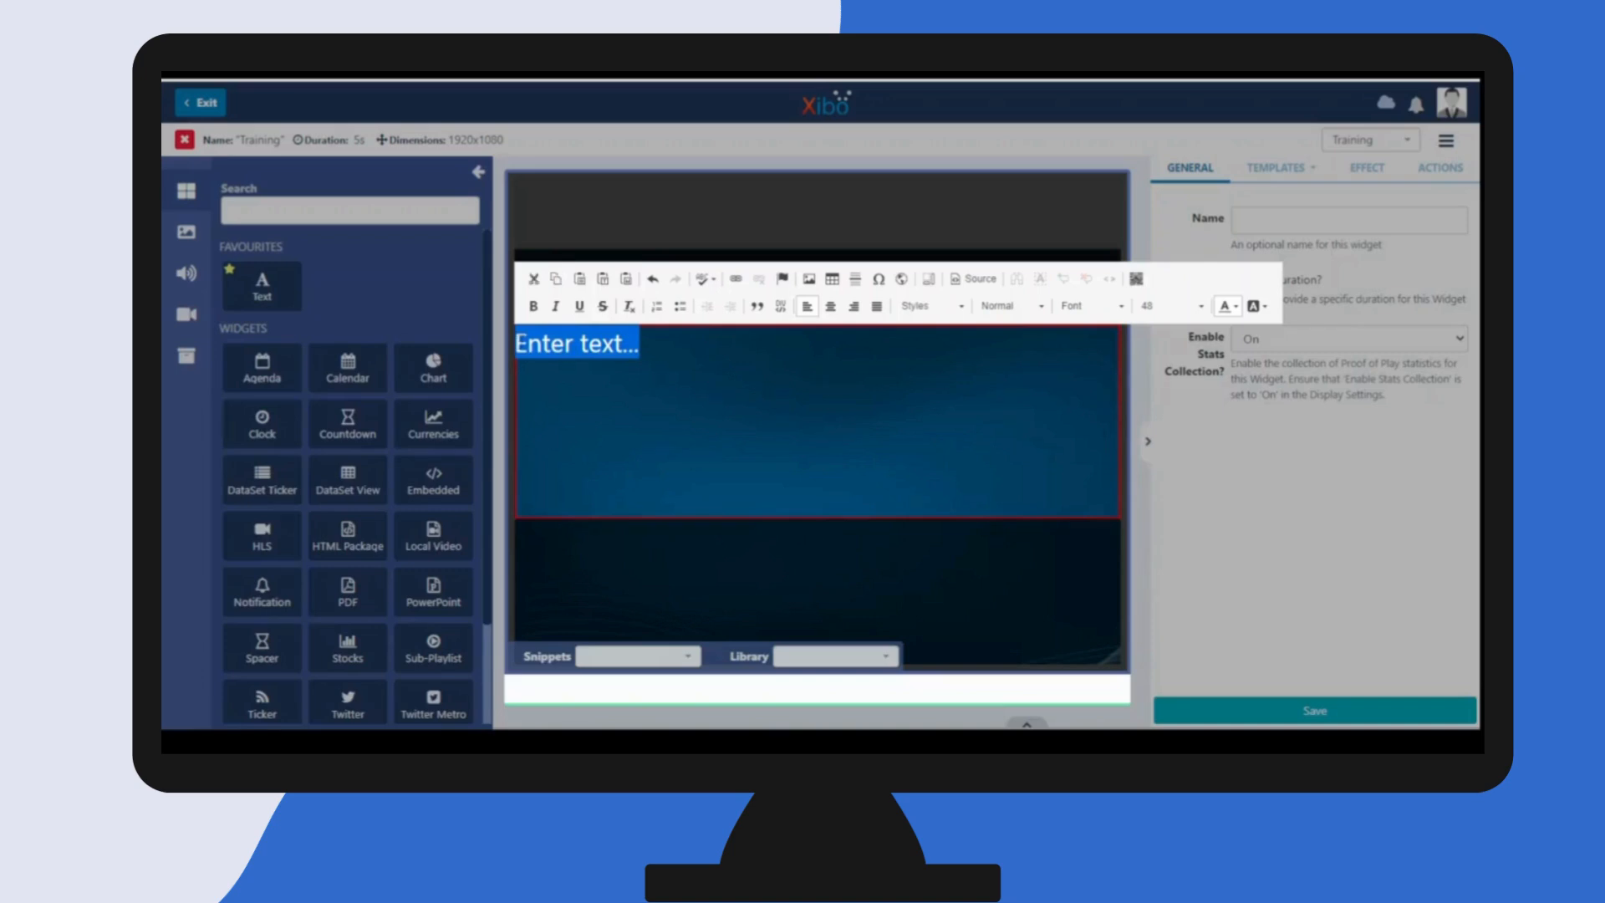
{"action": "type", "text": "Welo"}
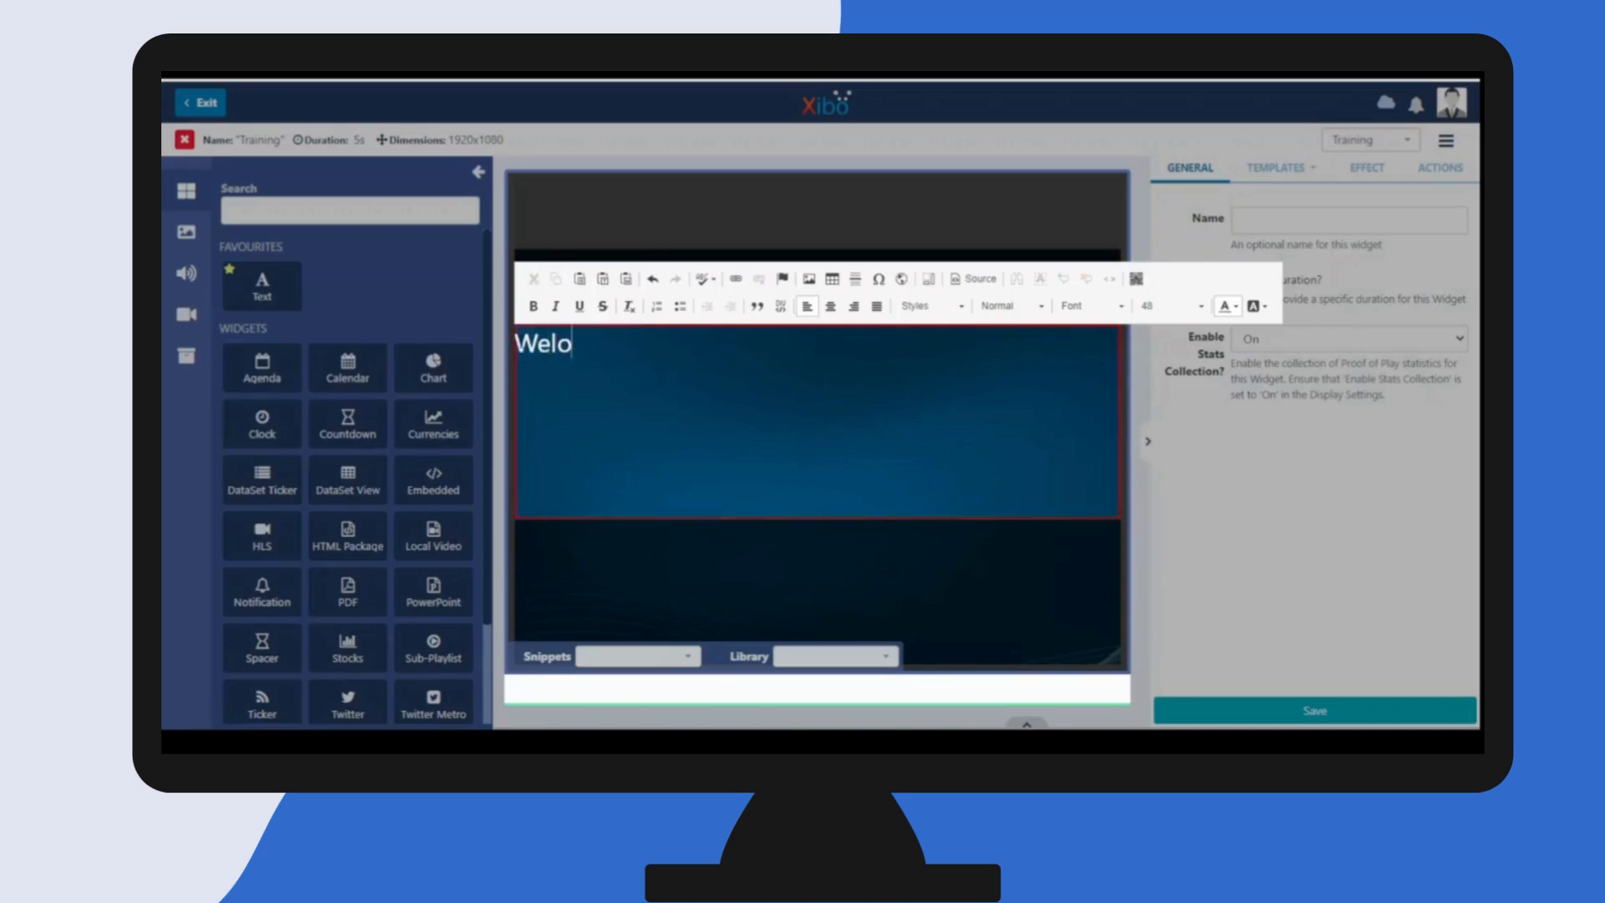
{"action": "key", "text": "BackSpace"}
{"action": "type", "text": "come to Xibo"}
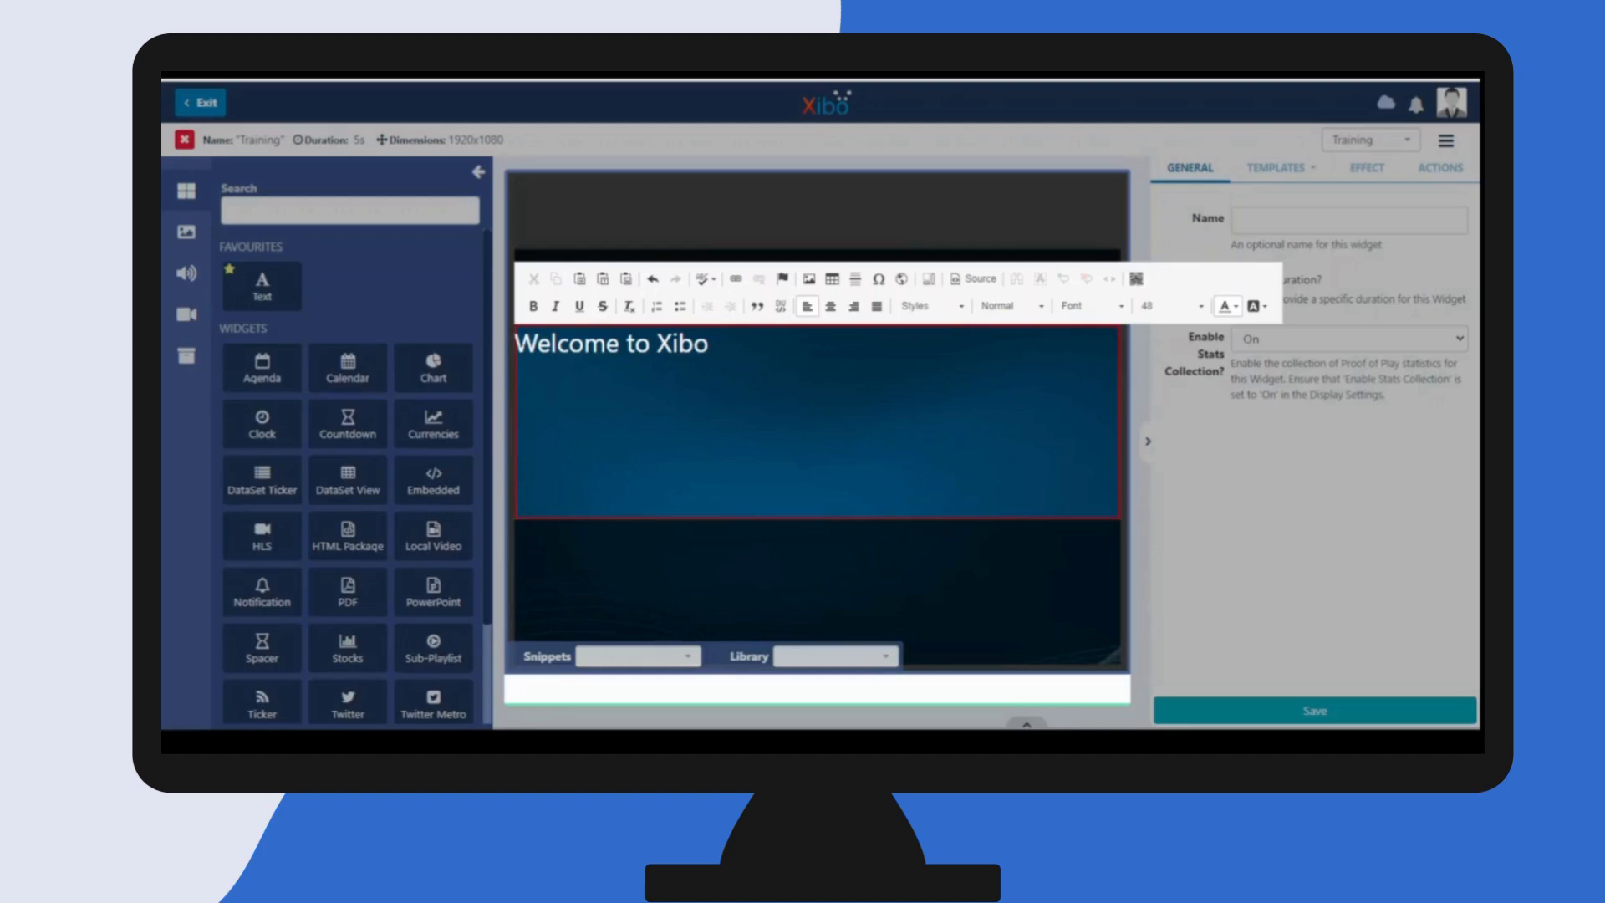
{"action": "key", "text": "Return"}
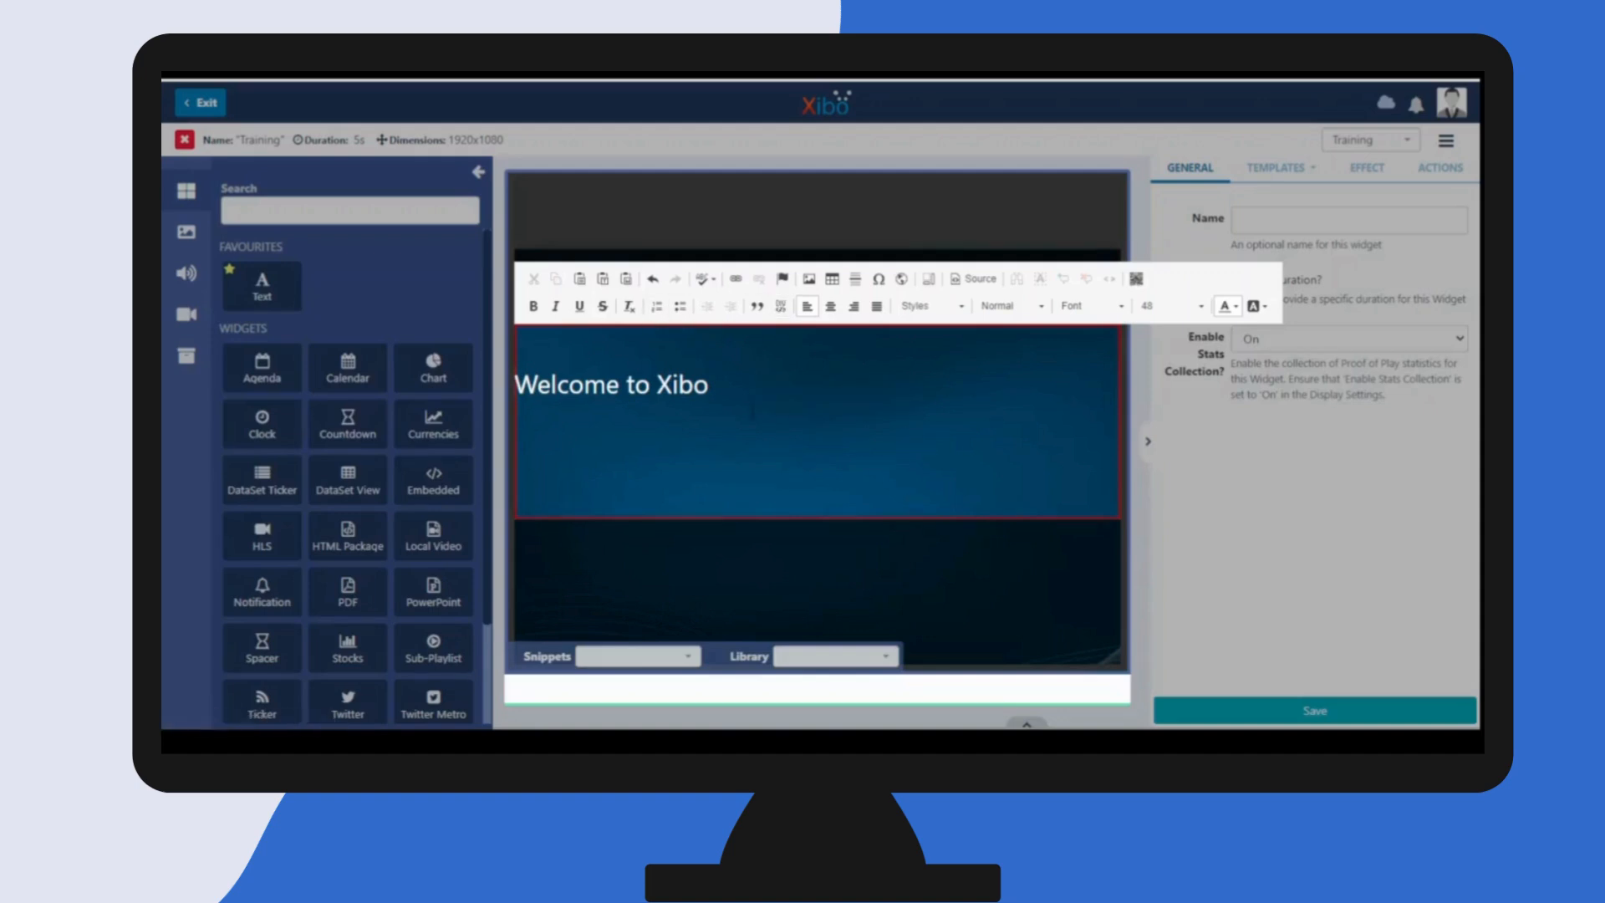
{"action": "left_click_drag", "start_coordinate": [709, 384], "coordinate": [514, 385]}
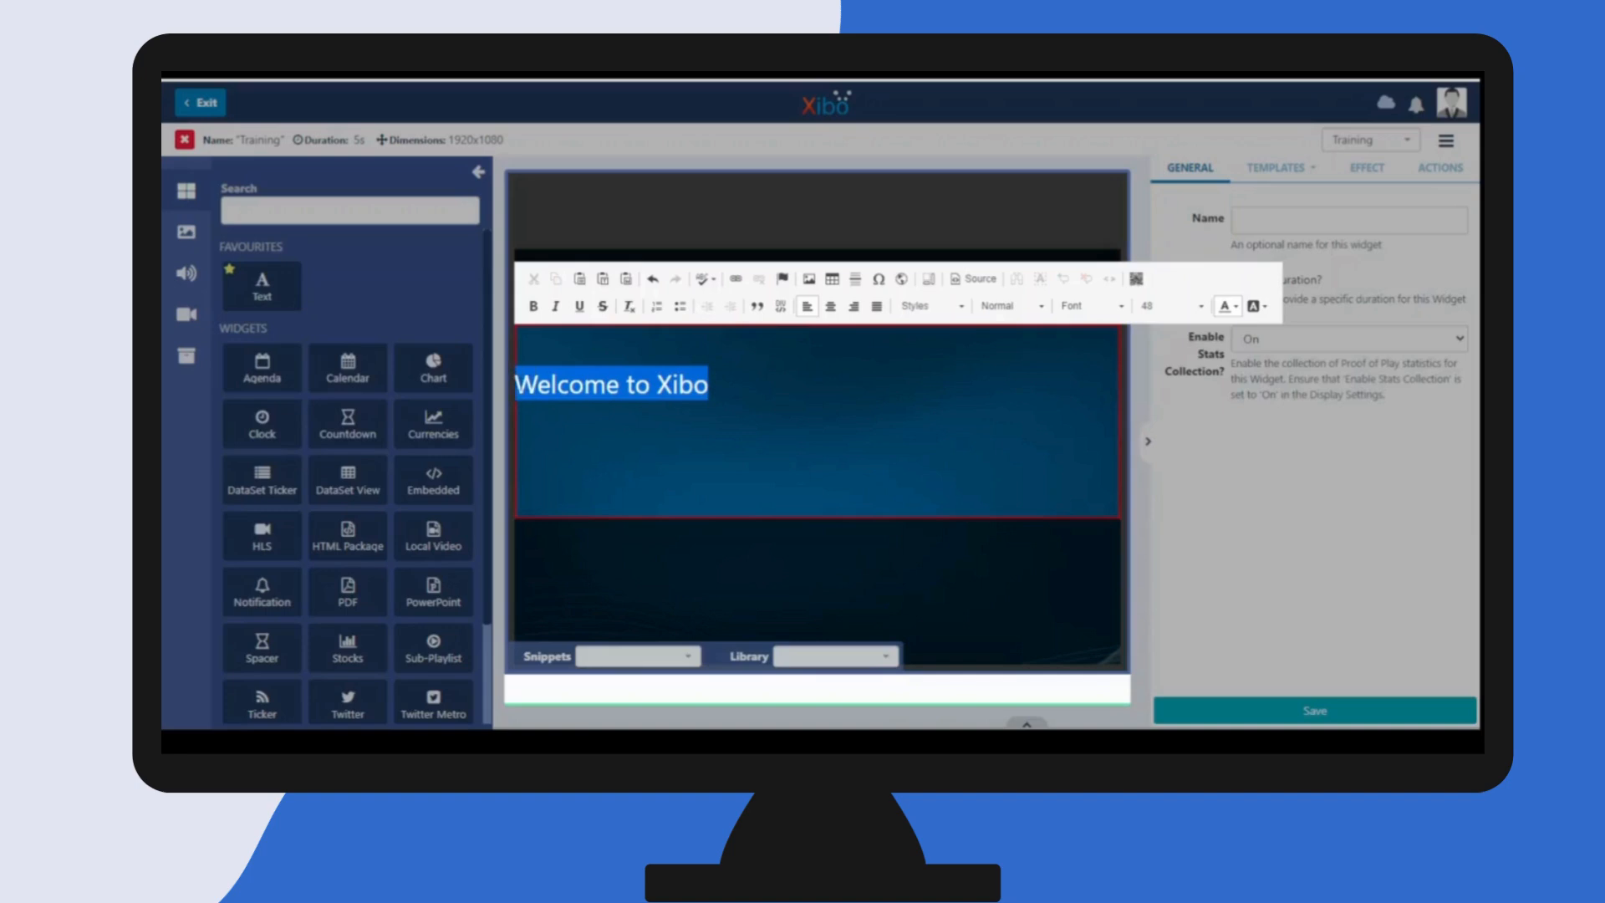
{"action": "left_click", "coordinate": [830, 306]}
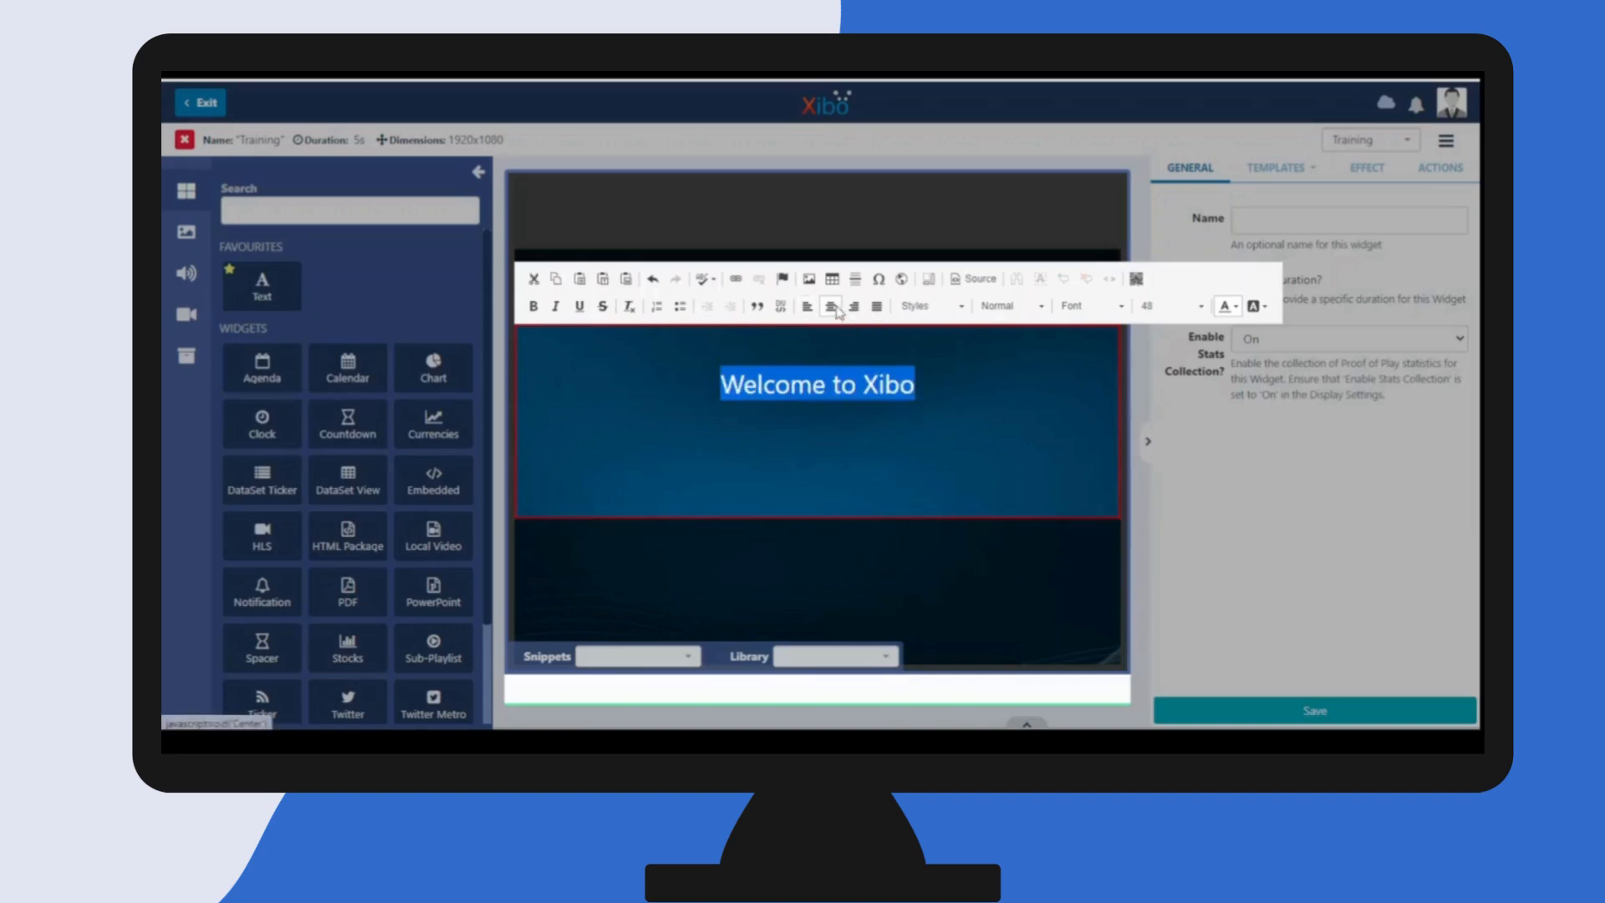
- Look through the paragraph formats, styles and fonts available for the heading text
{"action": "left_click", "coordinate": [1024, 307]}
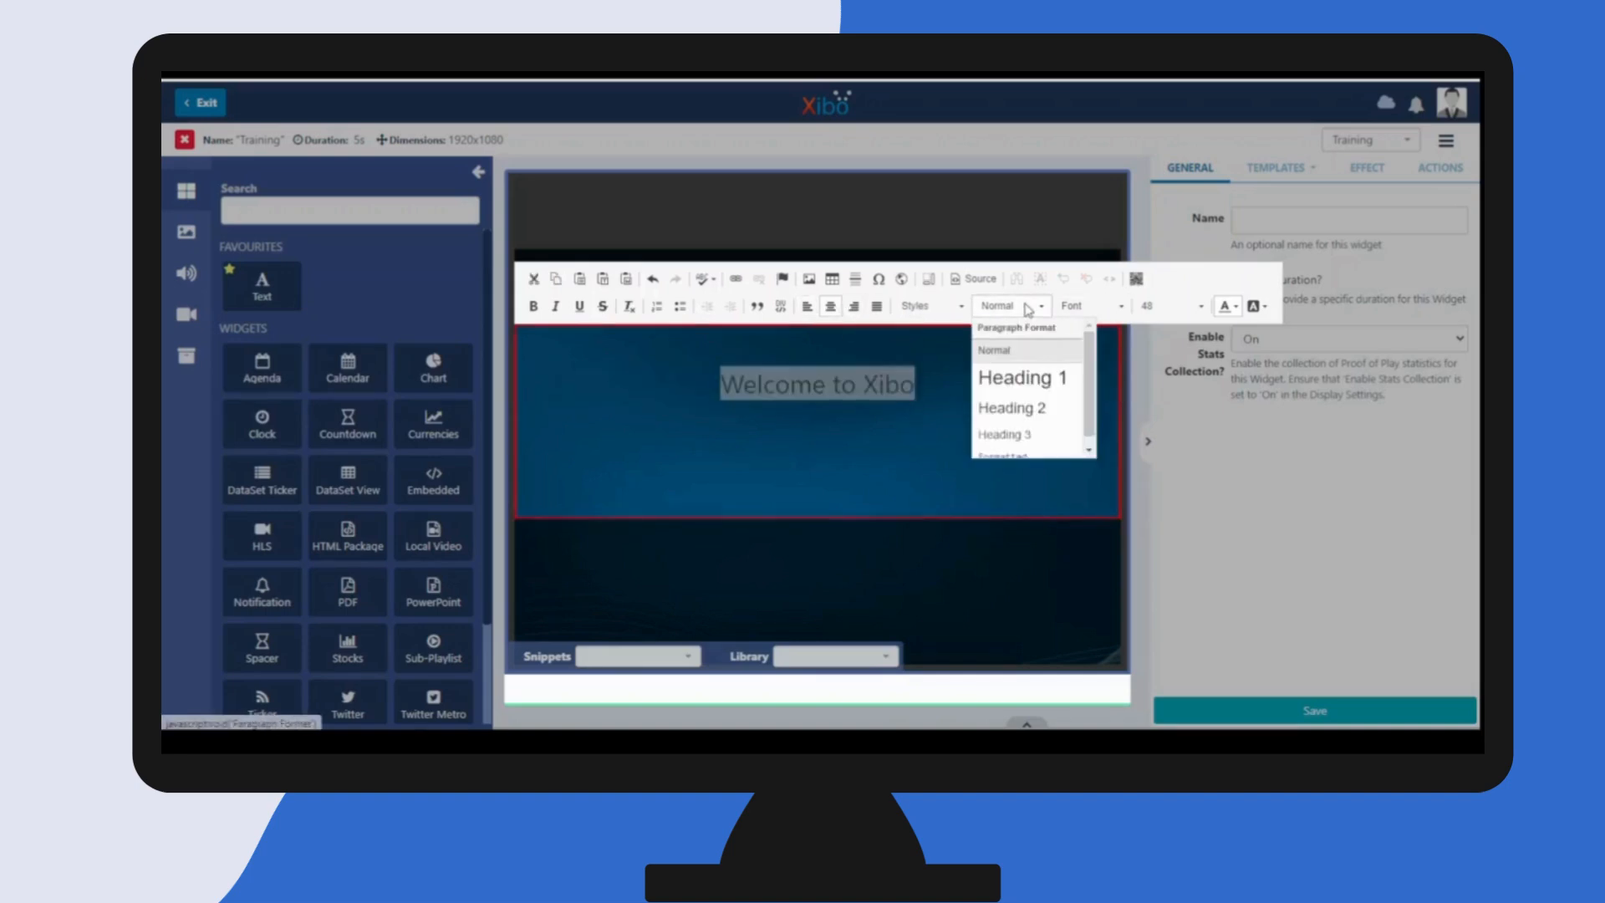
{"action": "left_click", "coordinate": [961, 307]}
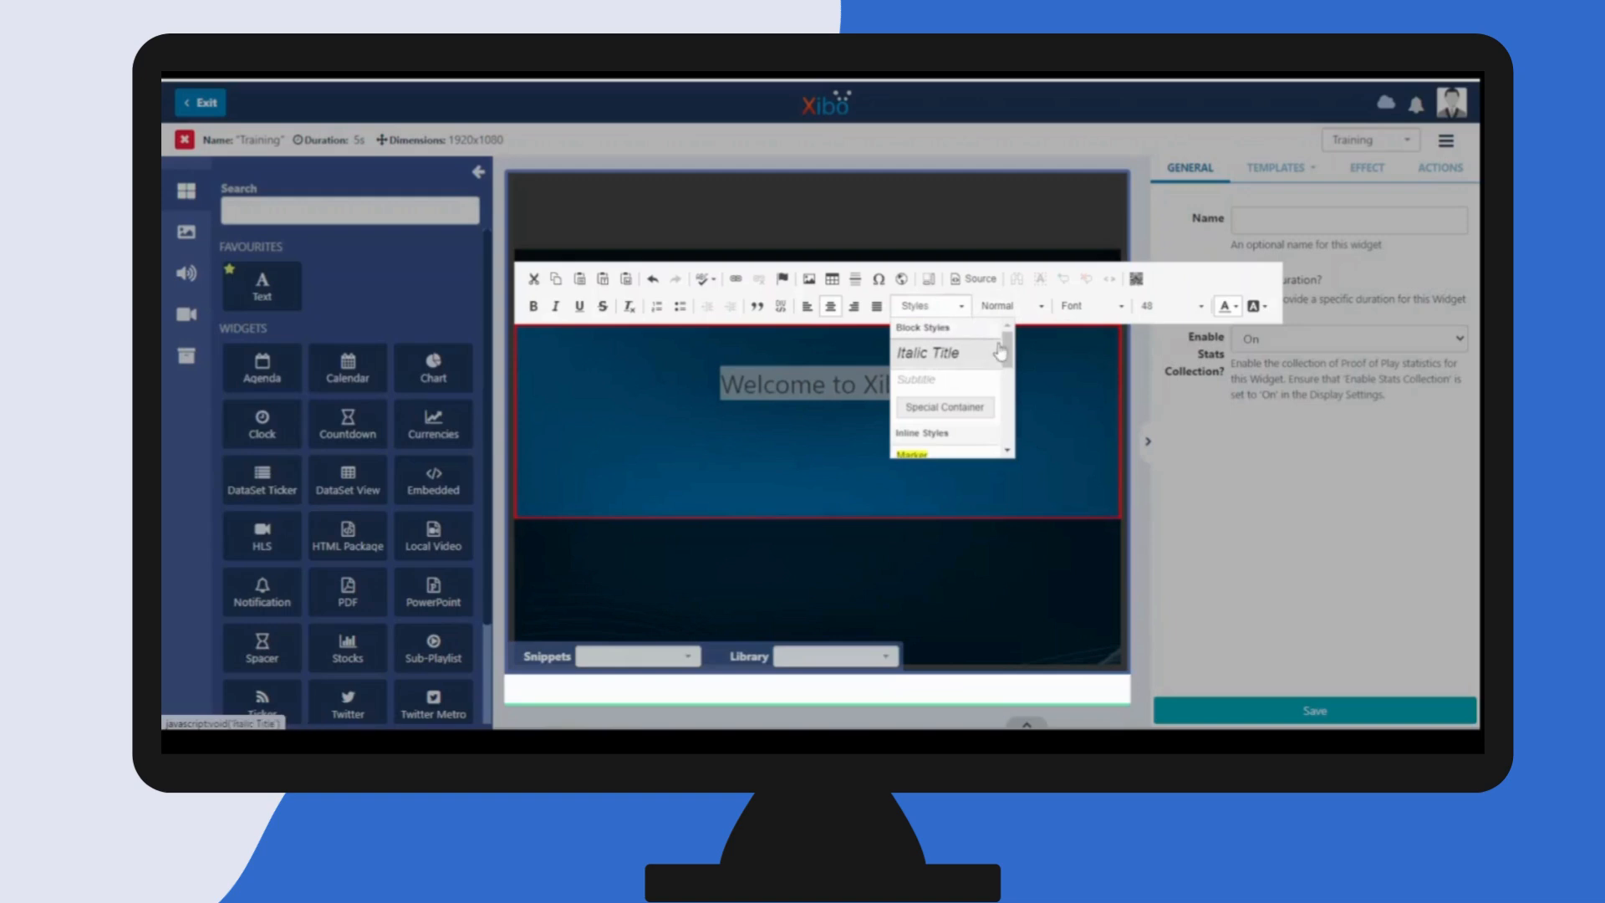
{"action": "left_click_drag", "start_coordinate": [1005, 351], "coordinate": [1015, 430]}
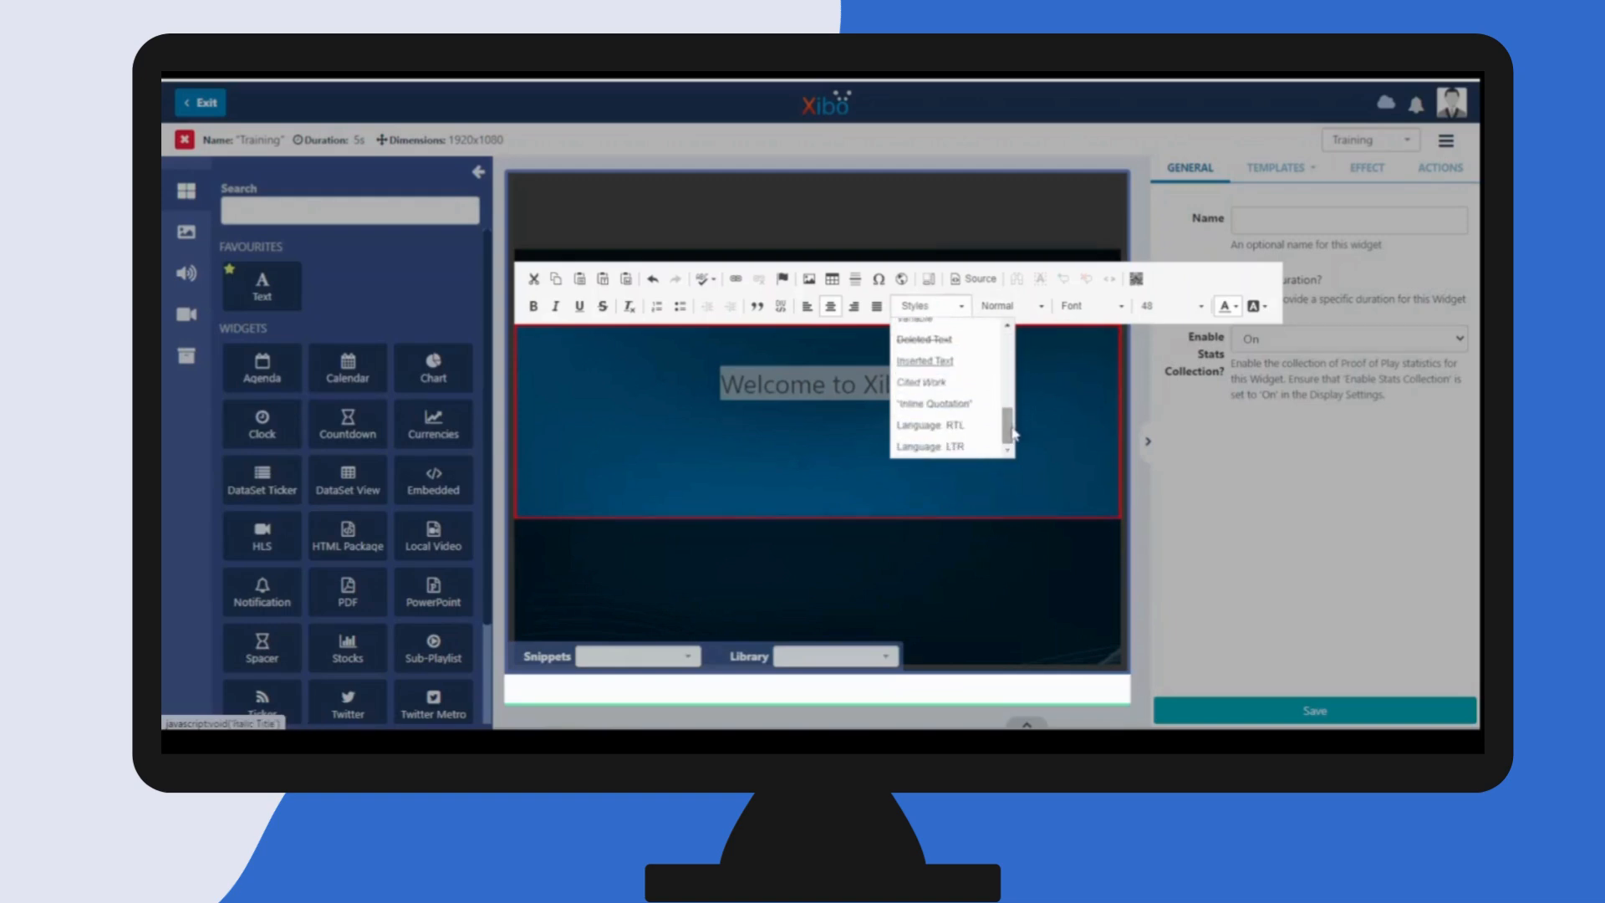
{"action": "left_click", "coordinate": [1064, 402]}
{"action": "left_click", "coordinate": [1087, 306]}
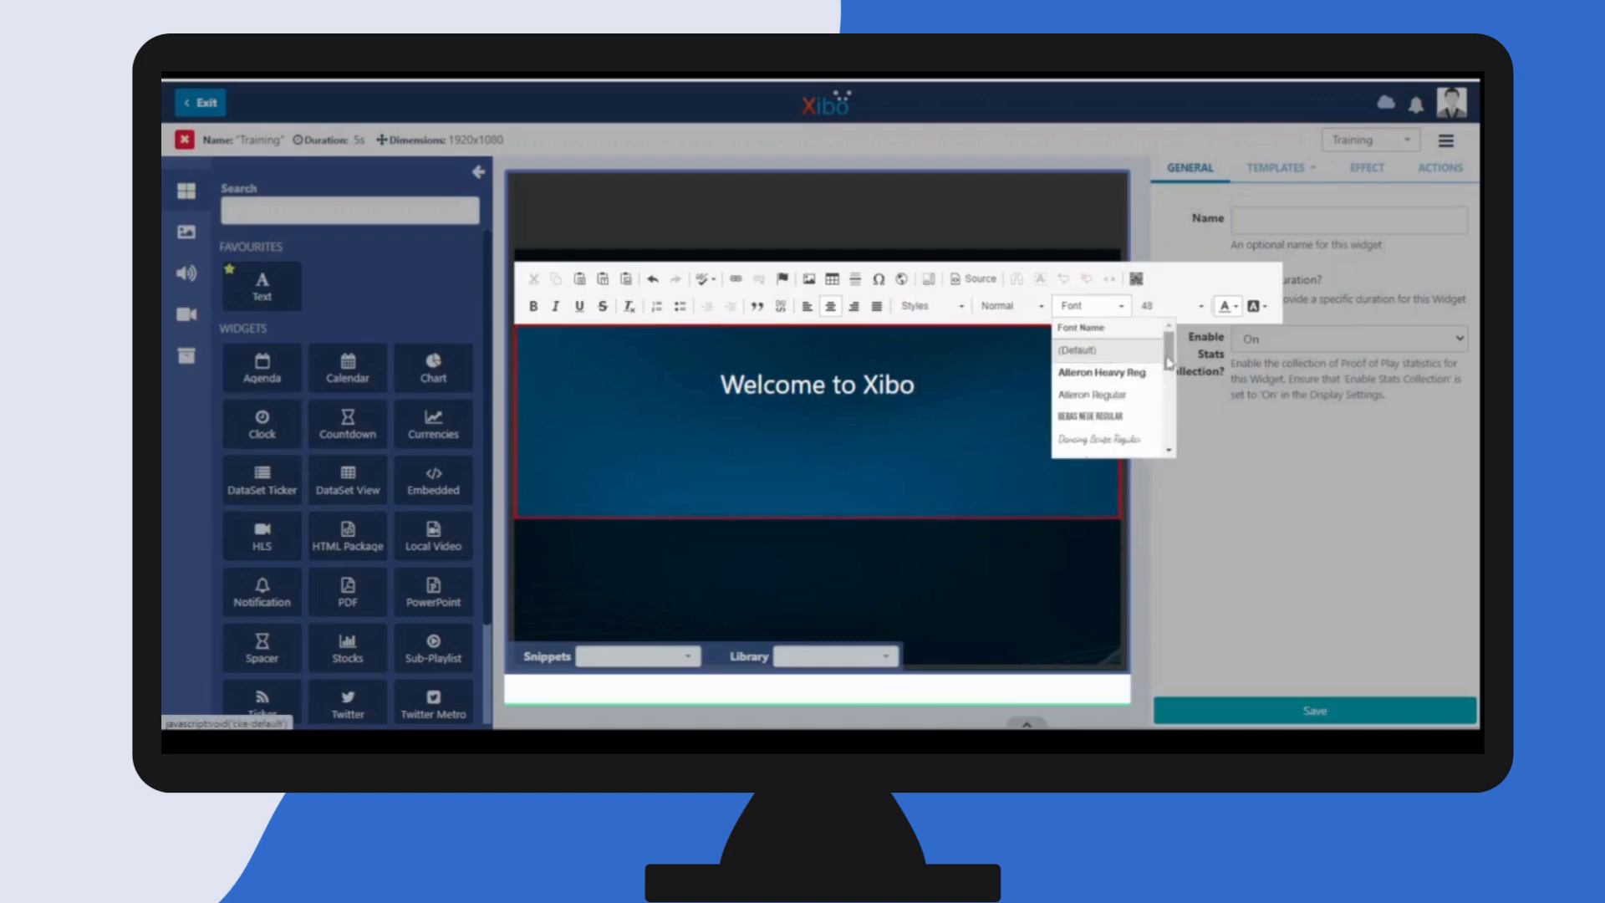
{"action": "mouse_move", "coordinate": [1171, 361]}
{"action": "left_mouse_down"}
{"action": "mouse_move", "coordinate": [1169, 442]}
{"action": "mouse_move", "coordinate": [1168, 373]}
{"action": "left_mouse_up"}
{"action": "left_click", "coordinate": [916, 385]}
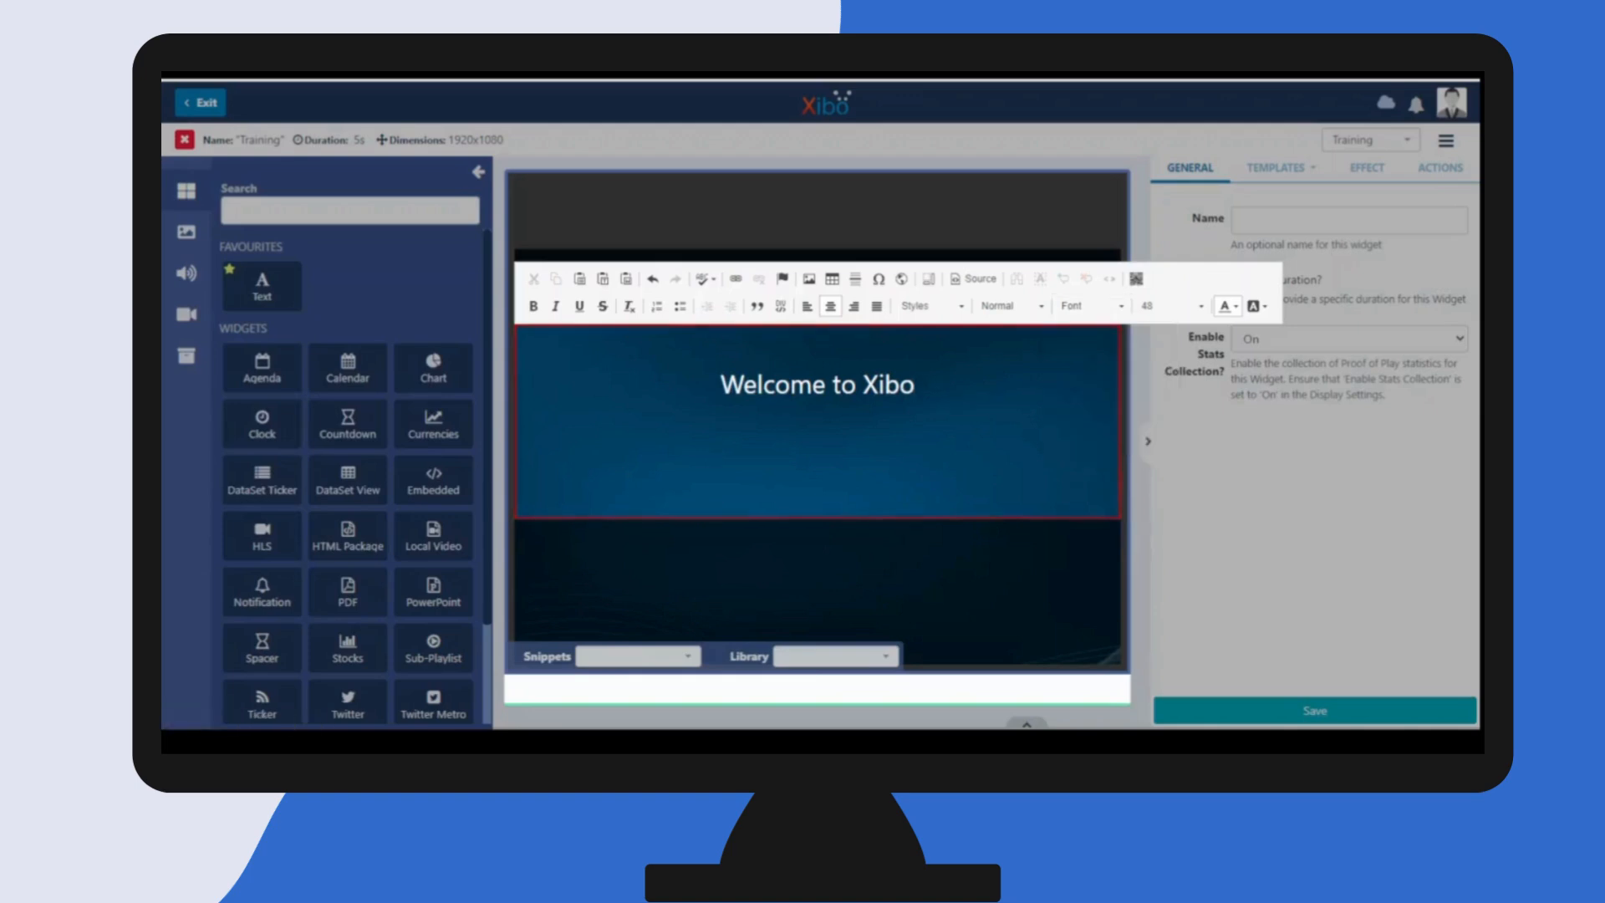
- Set the "Welcome to Xibo" text to font size 96 and make it bold
{"action": "left_click_drag", "start_coordinate": [916, 384], "coordinate": [720, 384]}
{"action": "left_click", "coordinate": [1203, 306]}
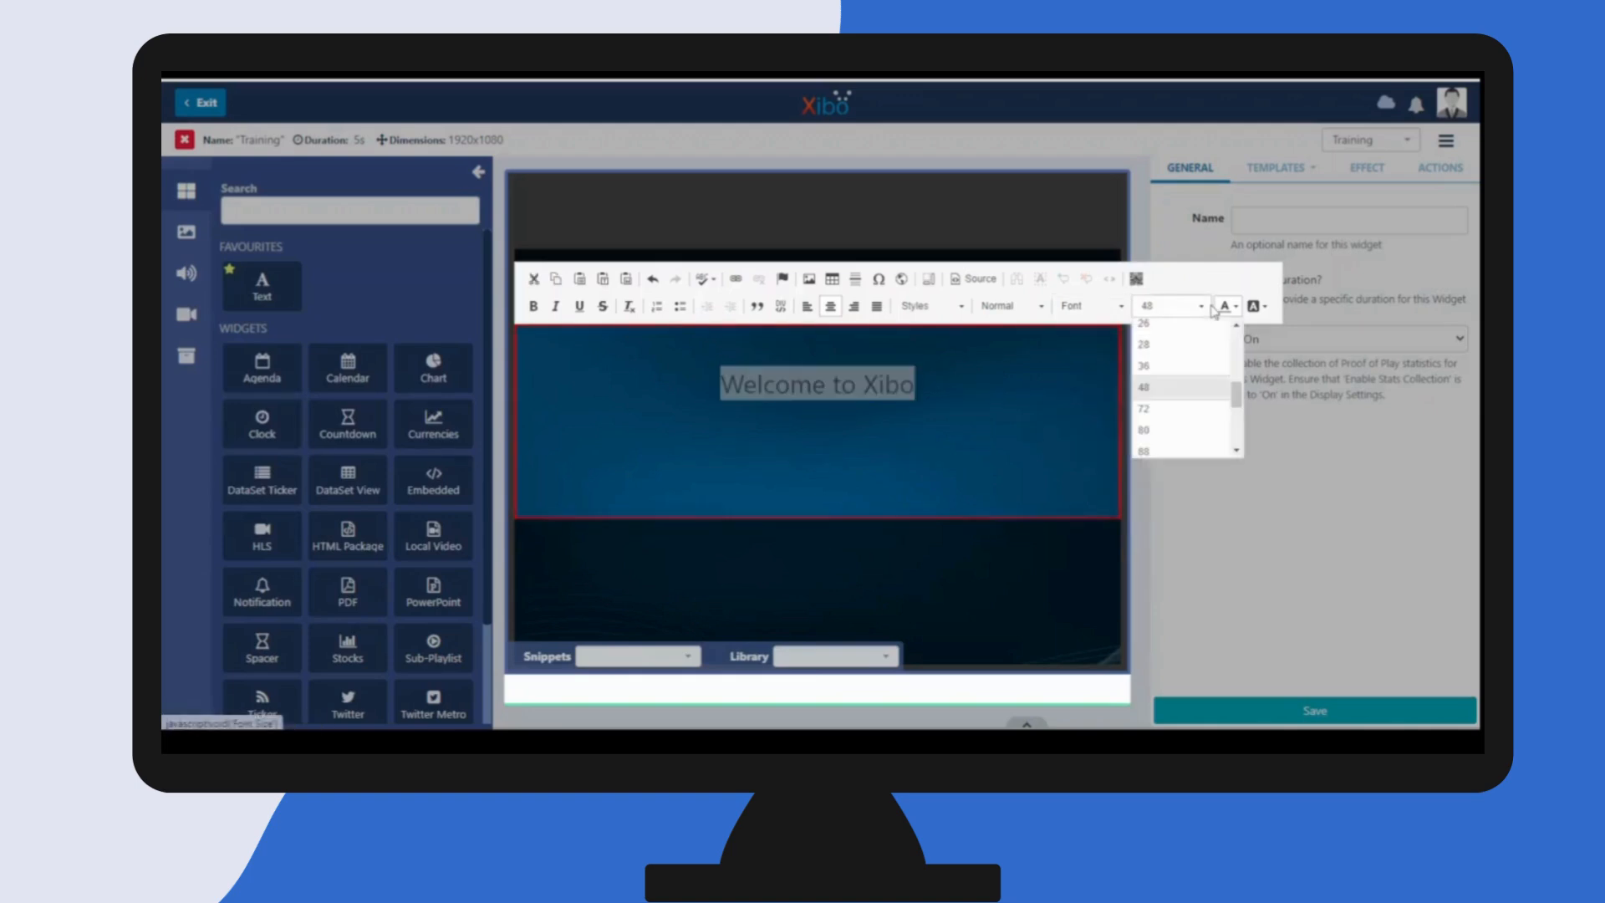
{"action": "left_click_drag", "start_coordinate": [1239, 397], "coordinate": [1236, 420]}
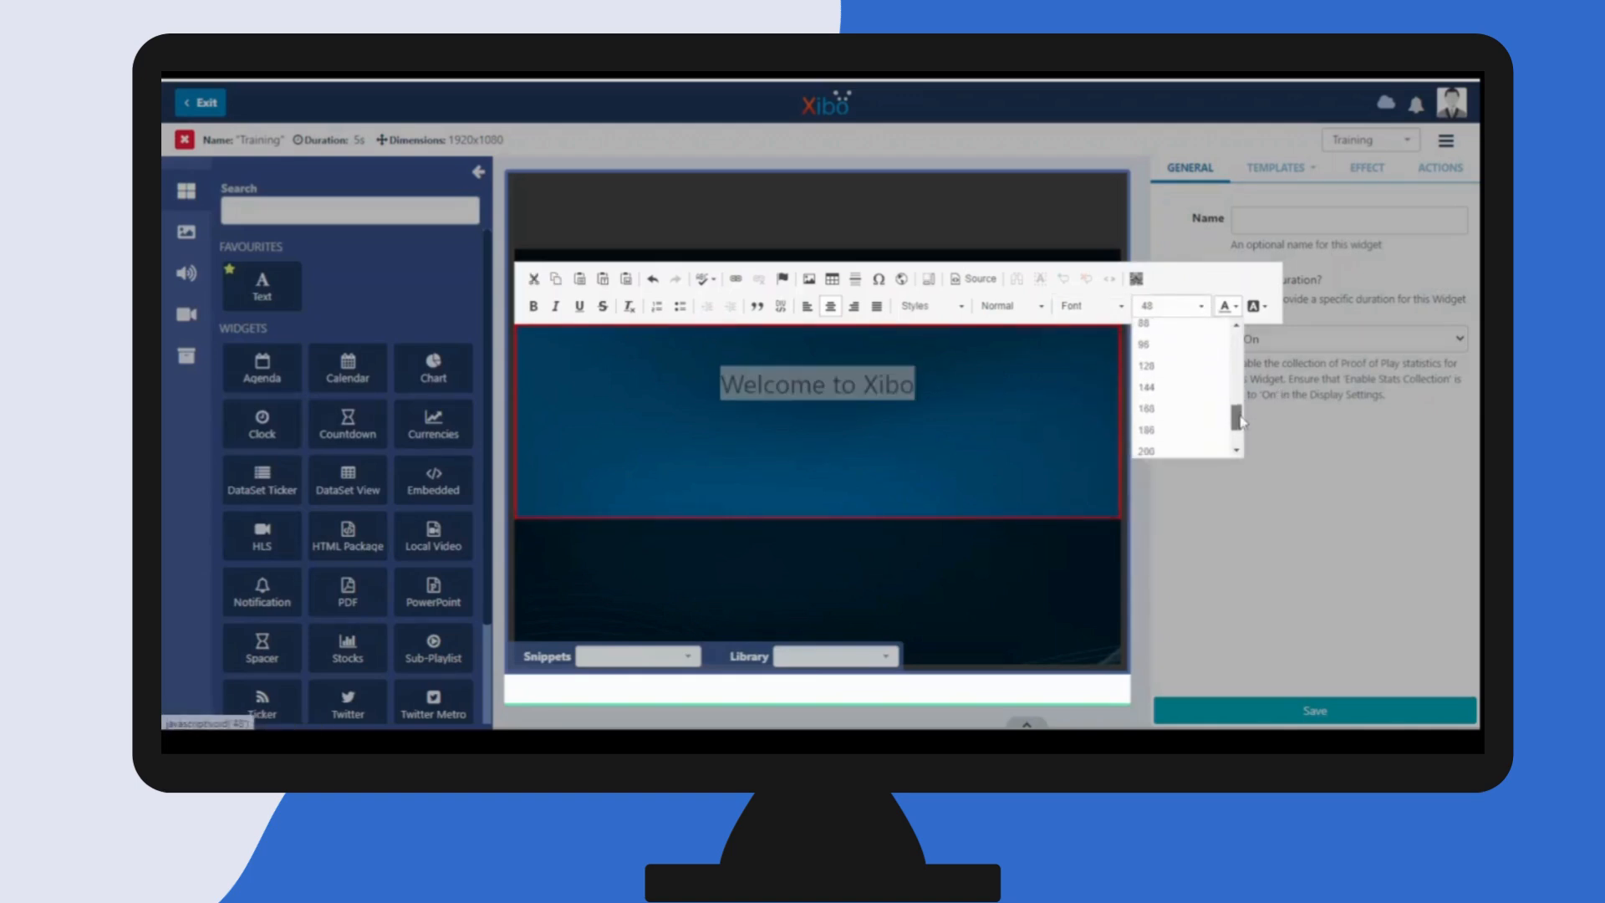
{"action": "left_click", "coordinate": [1146, 346]}
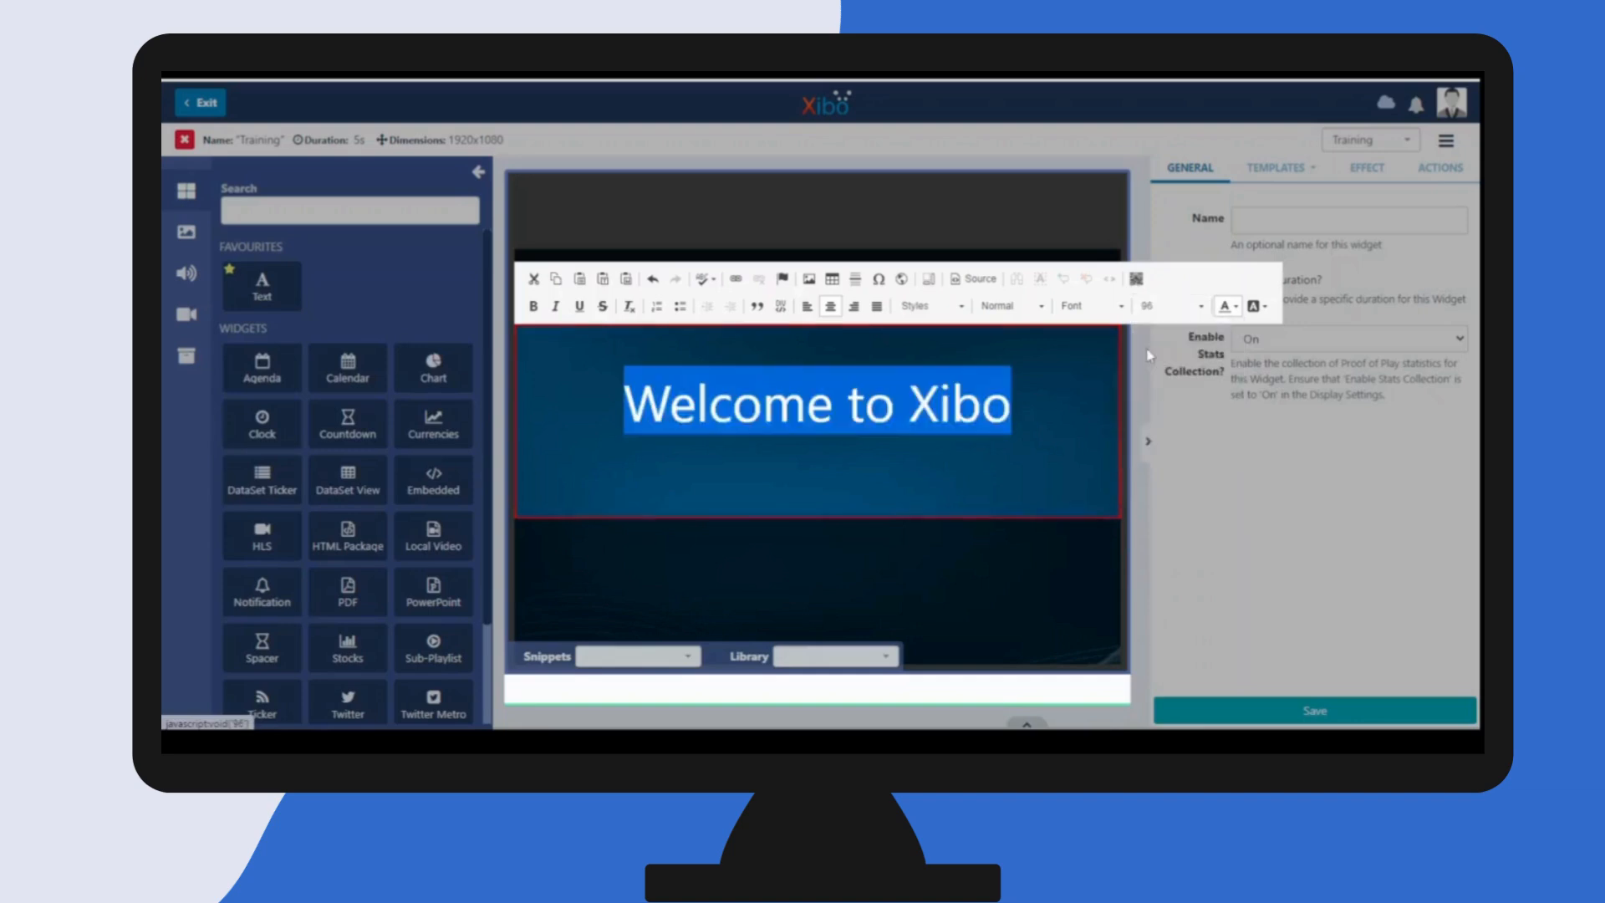
{"action": "left_click", "coordinate": [533, 306]}
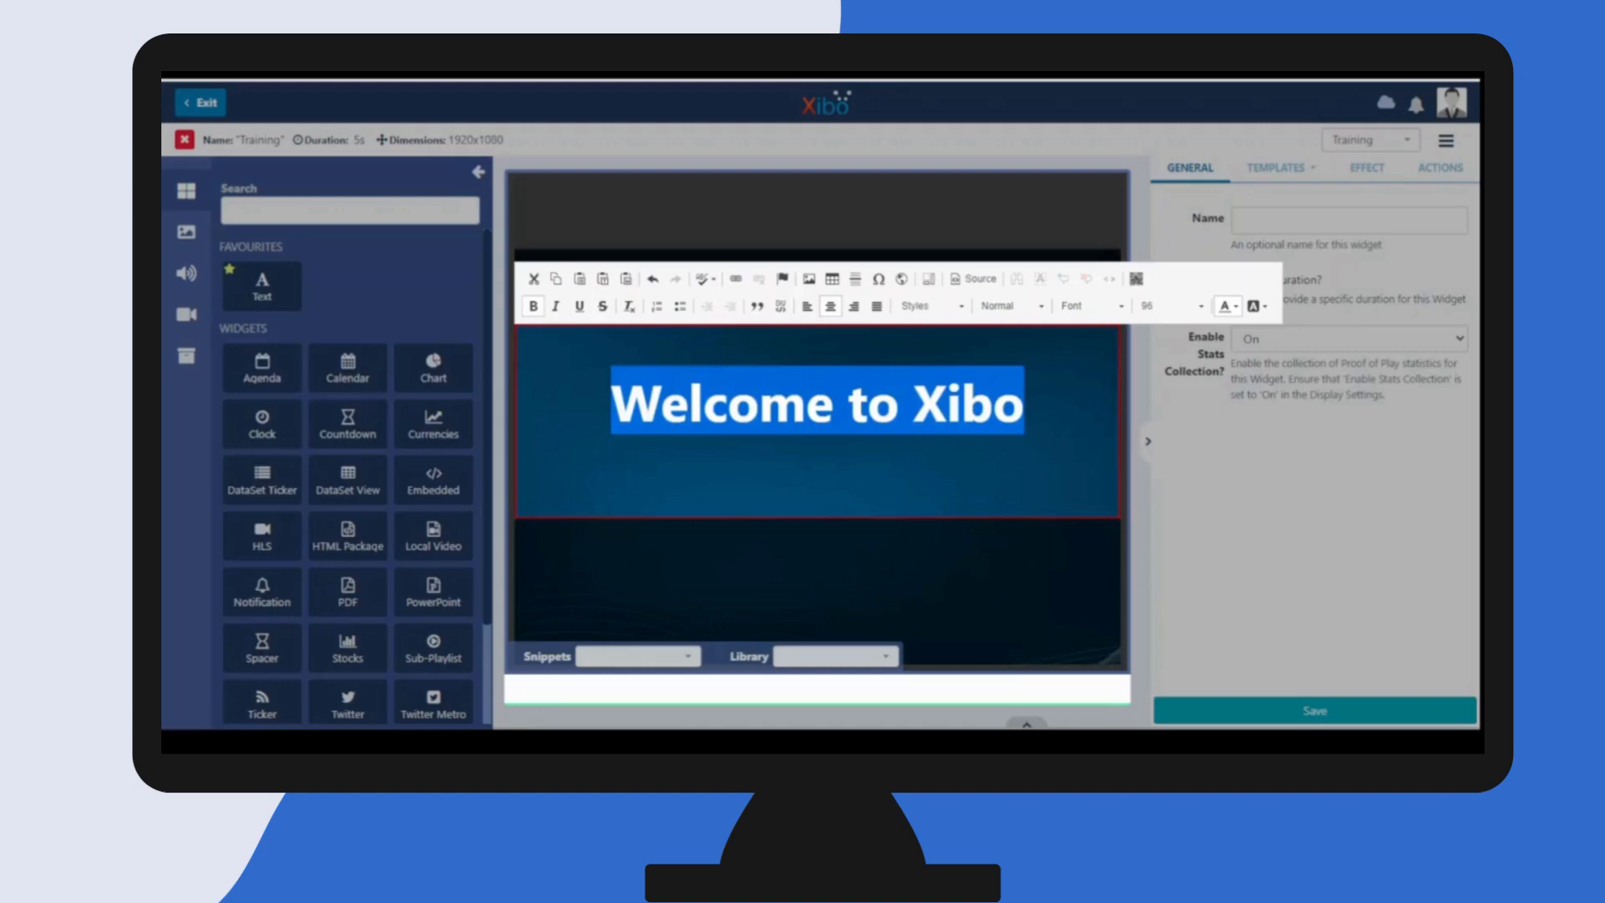
{"action": "left_click", "coordinate": [1093, 407]}
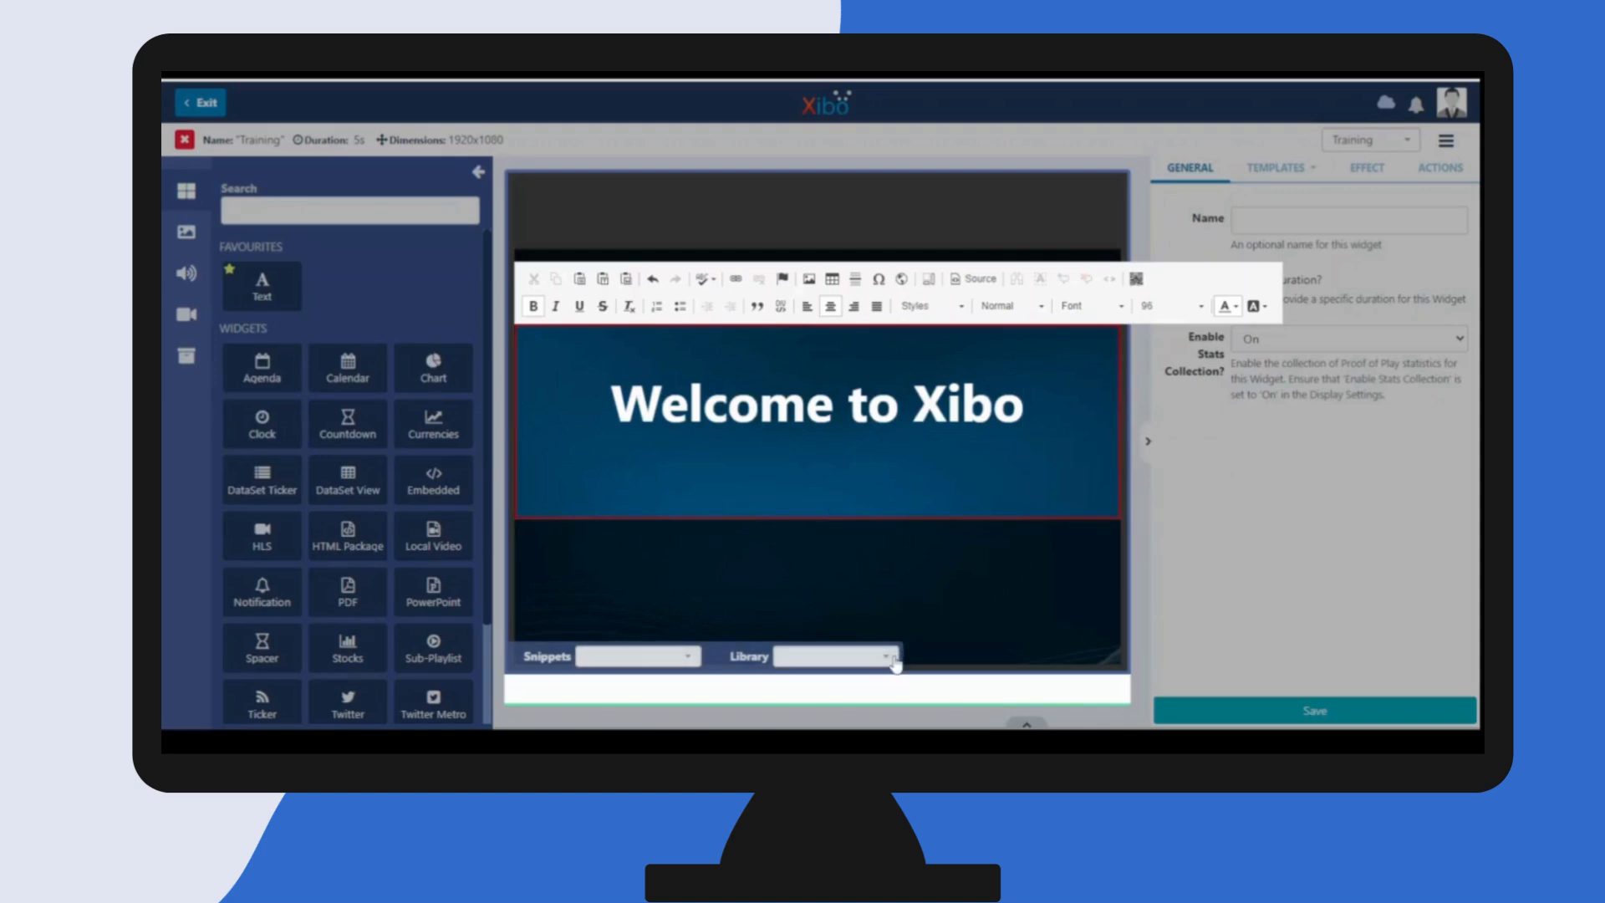
- Check the snippets available for the text and close the inline editor, keeping the edited text
{"action": "left_click", "coordinate": [699, 664]}
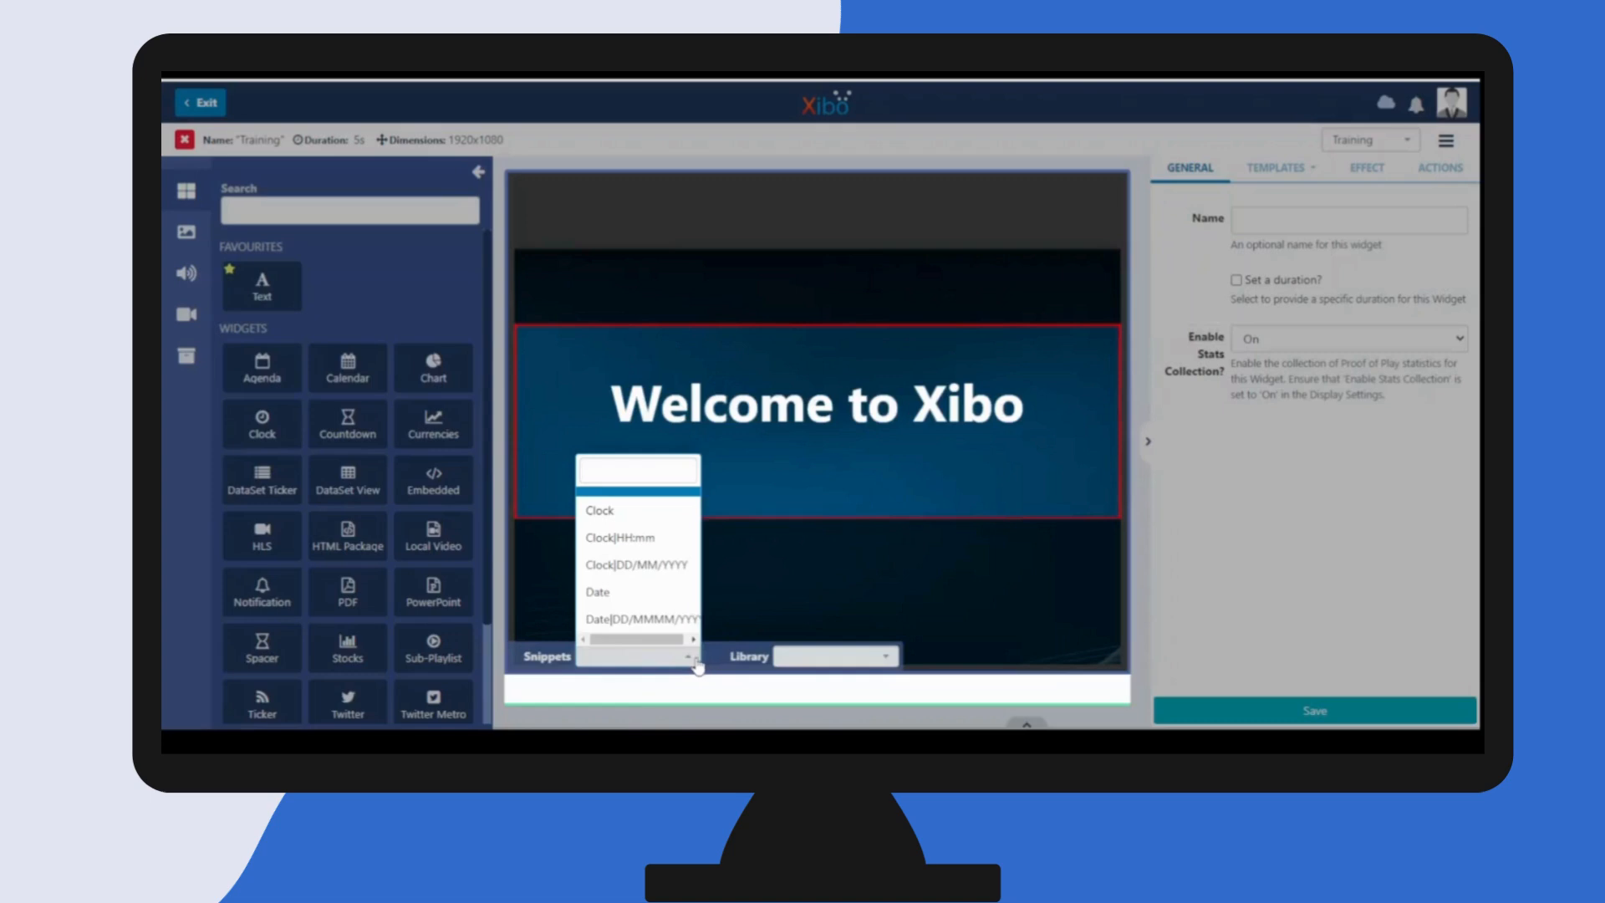
{"action": "left_click", "coordinate": [696, 662]}
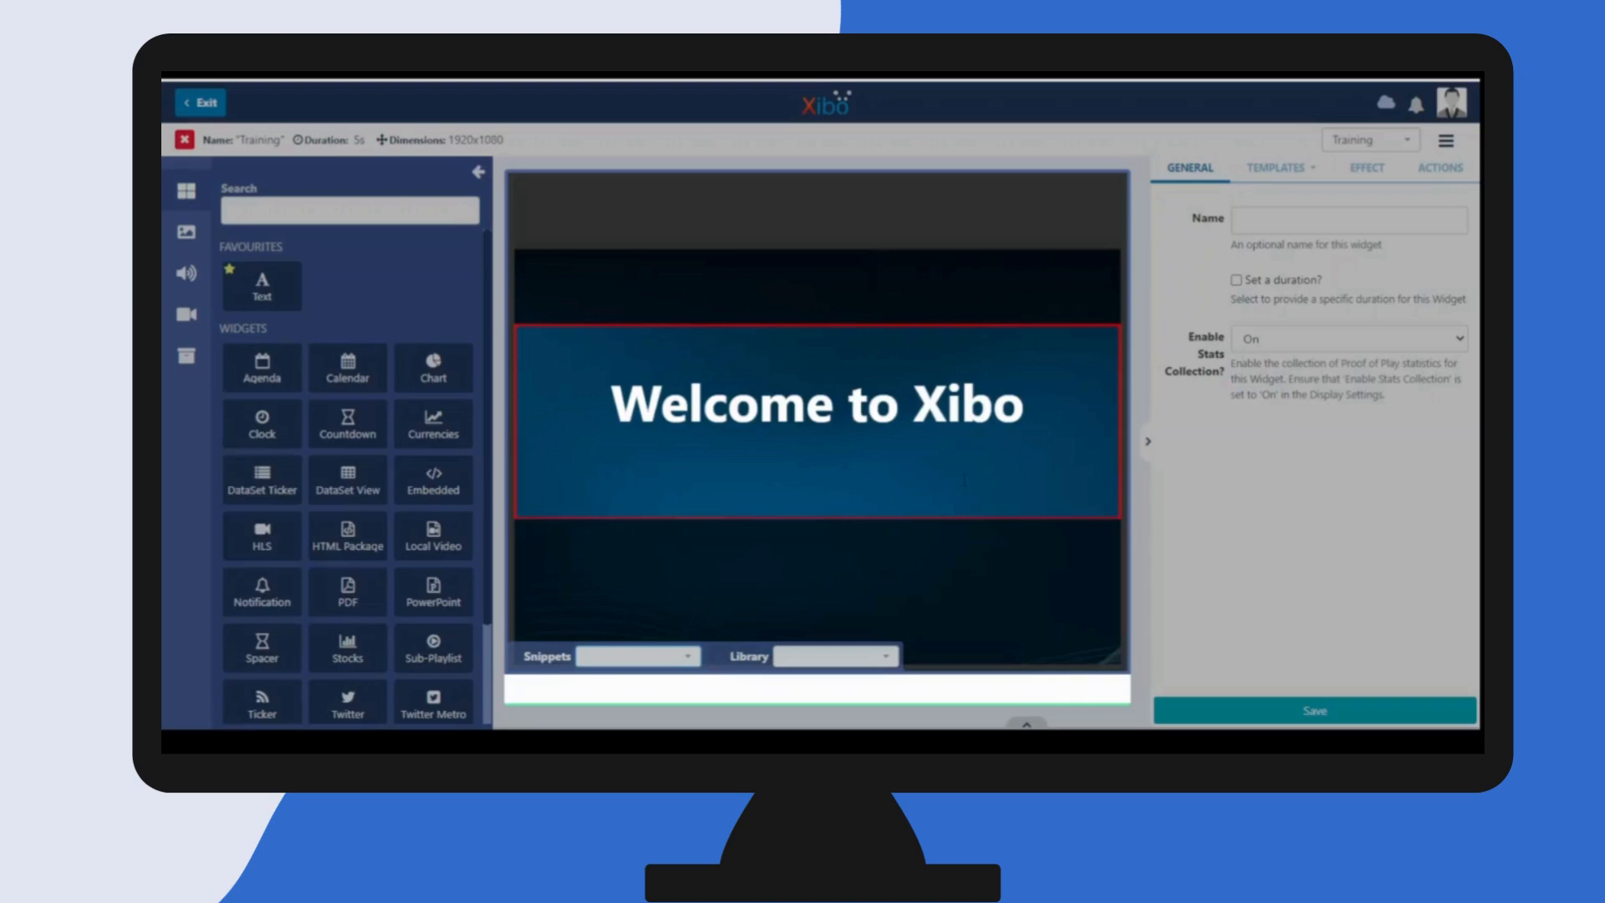
{"action": "left_click", "coordinate": [1222, 445]}
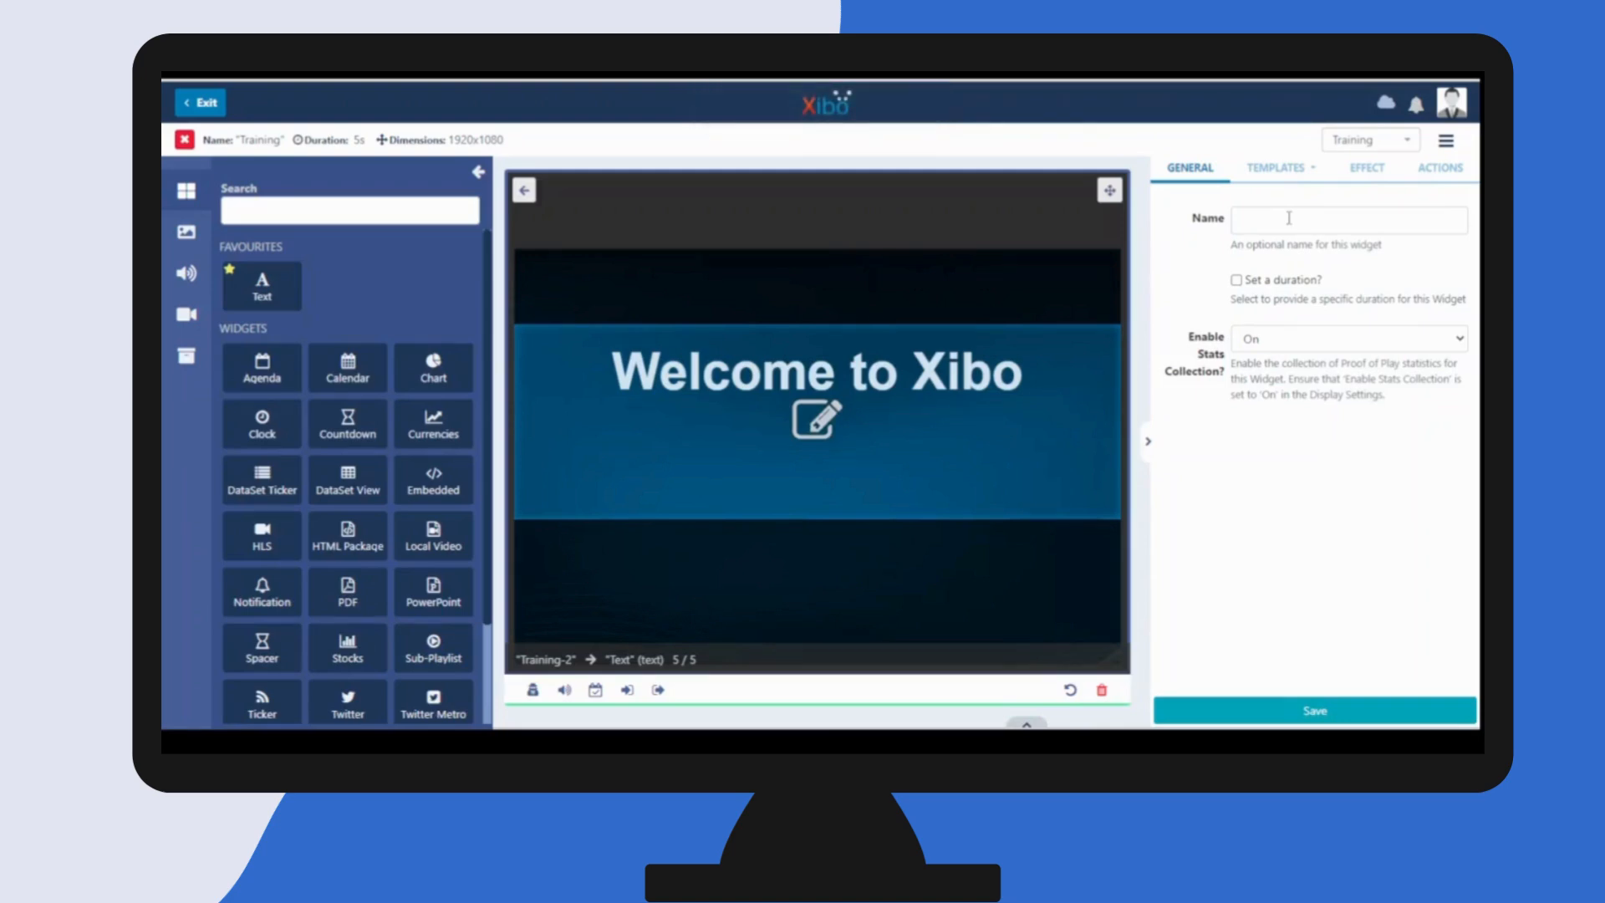
- Examine the Text widget's main template as HTML source and turn the visual editor back on
{"action": "left_click", "coordinate": [1299, 173]}
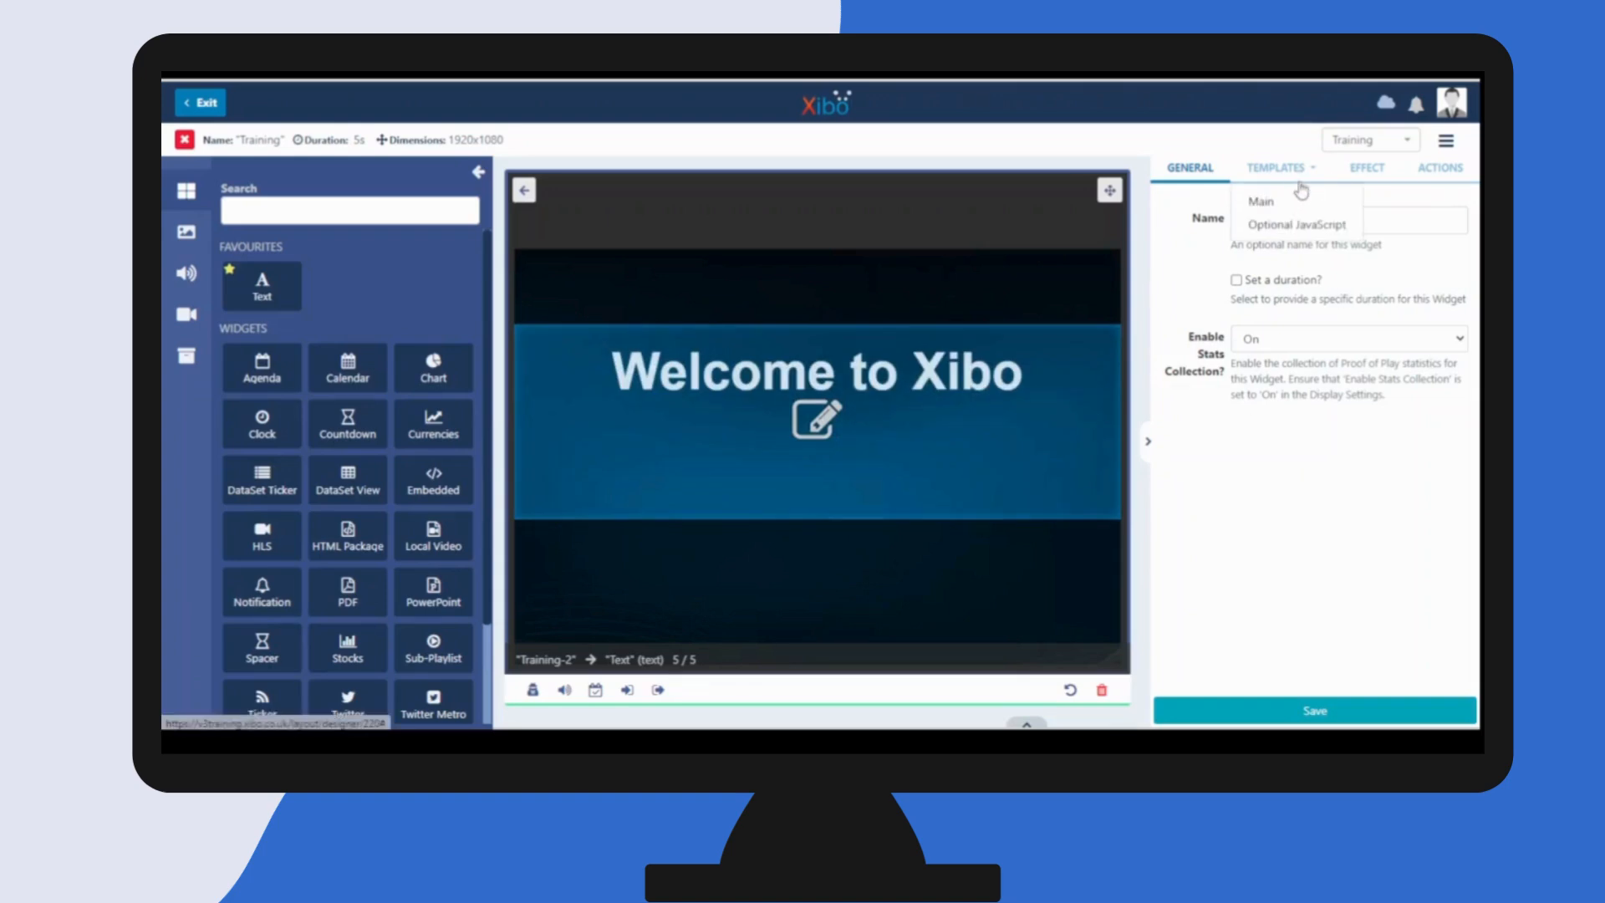
{"action": "left_click", "coordinate": [1277, 201]}
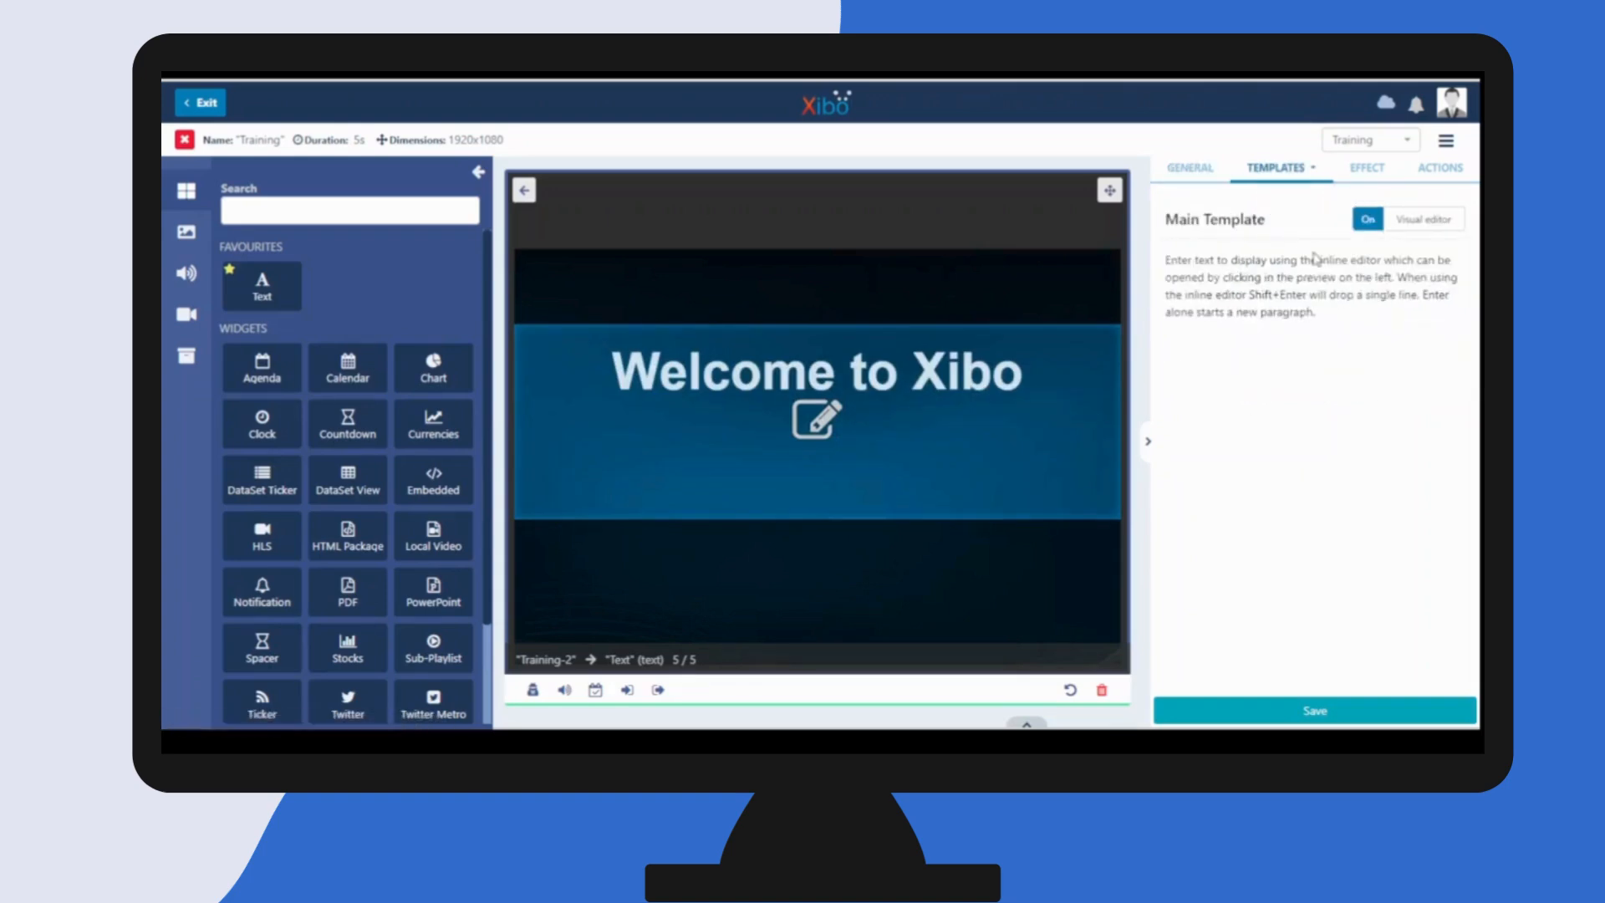
{"action": "left_click", "coordinate": [1409, 232]}
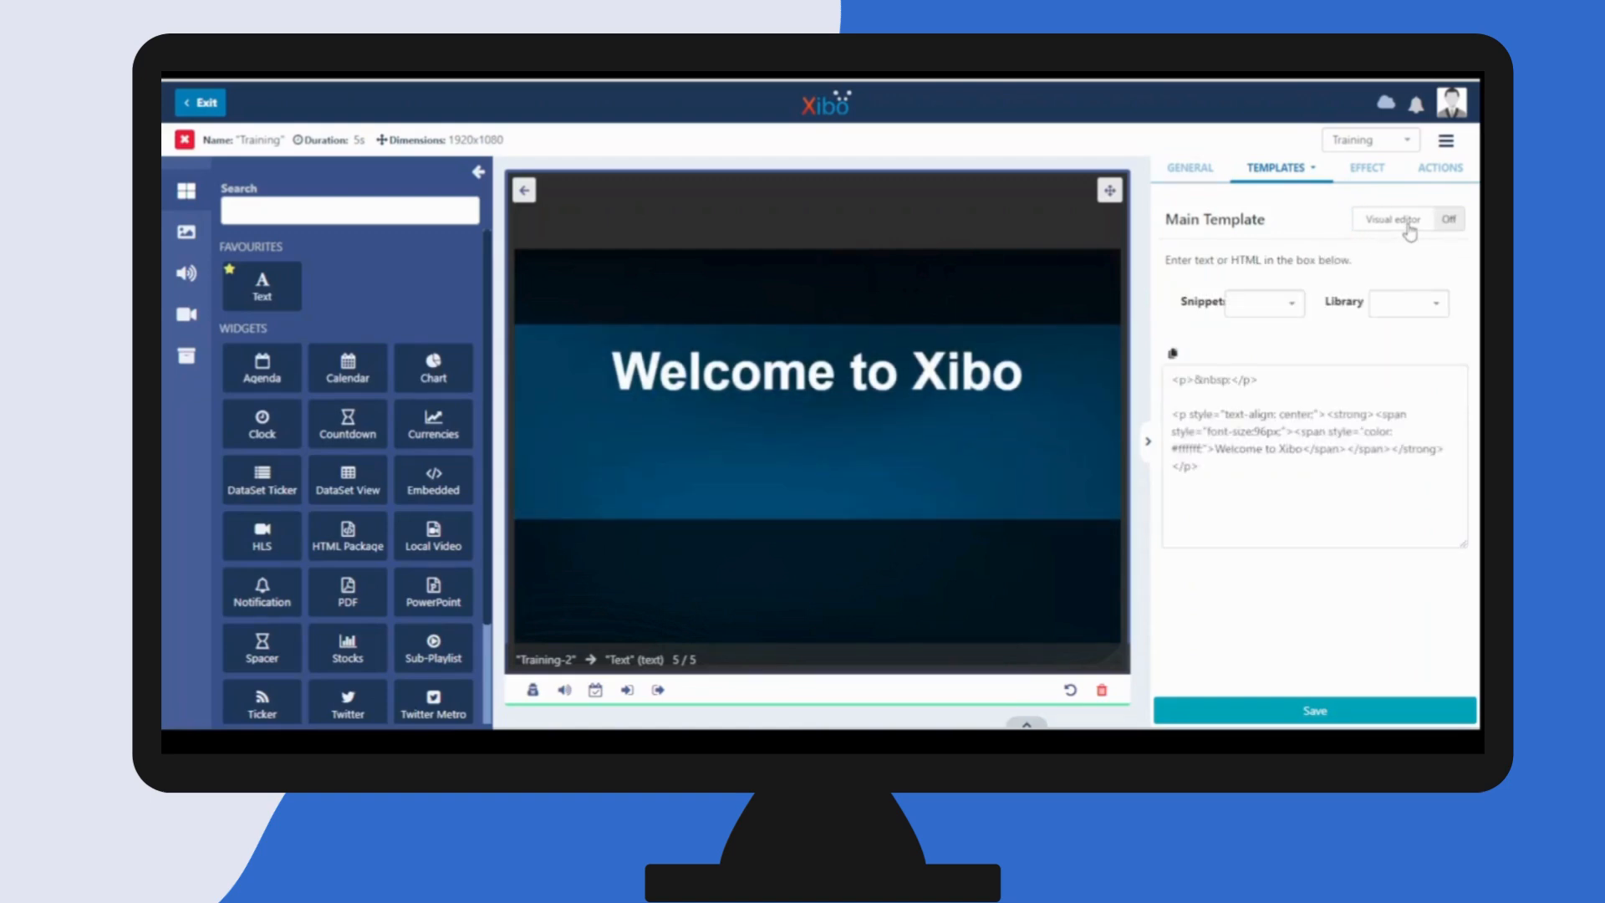
{"action": "left_click", "coordinate": [1408, 222]}
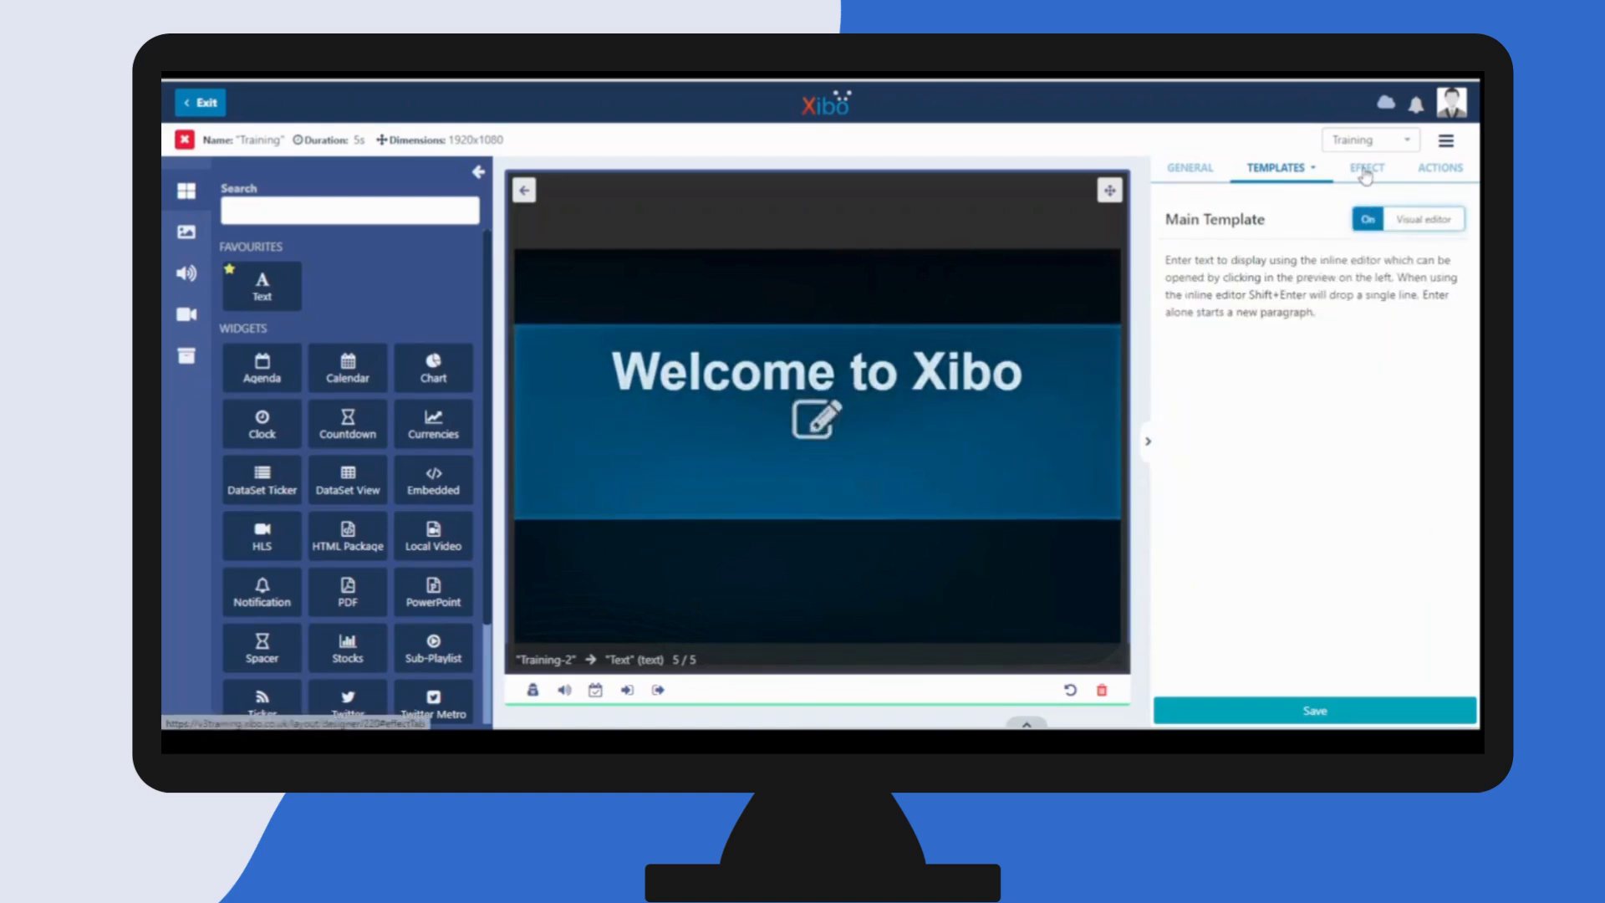
- Set the Text widget's vertical alignment to Middle, save it and return to the full layout view
{"action": "left_click", "coordinate": [1366, 171]}
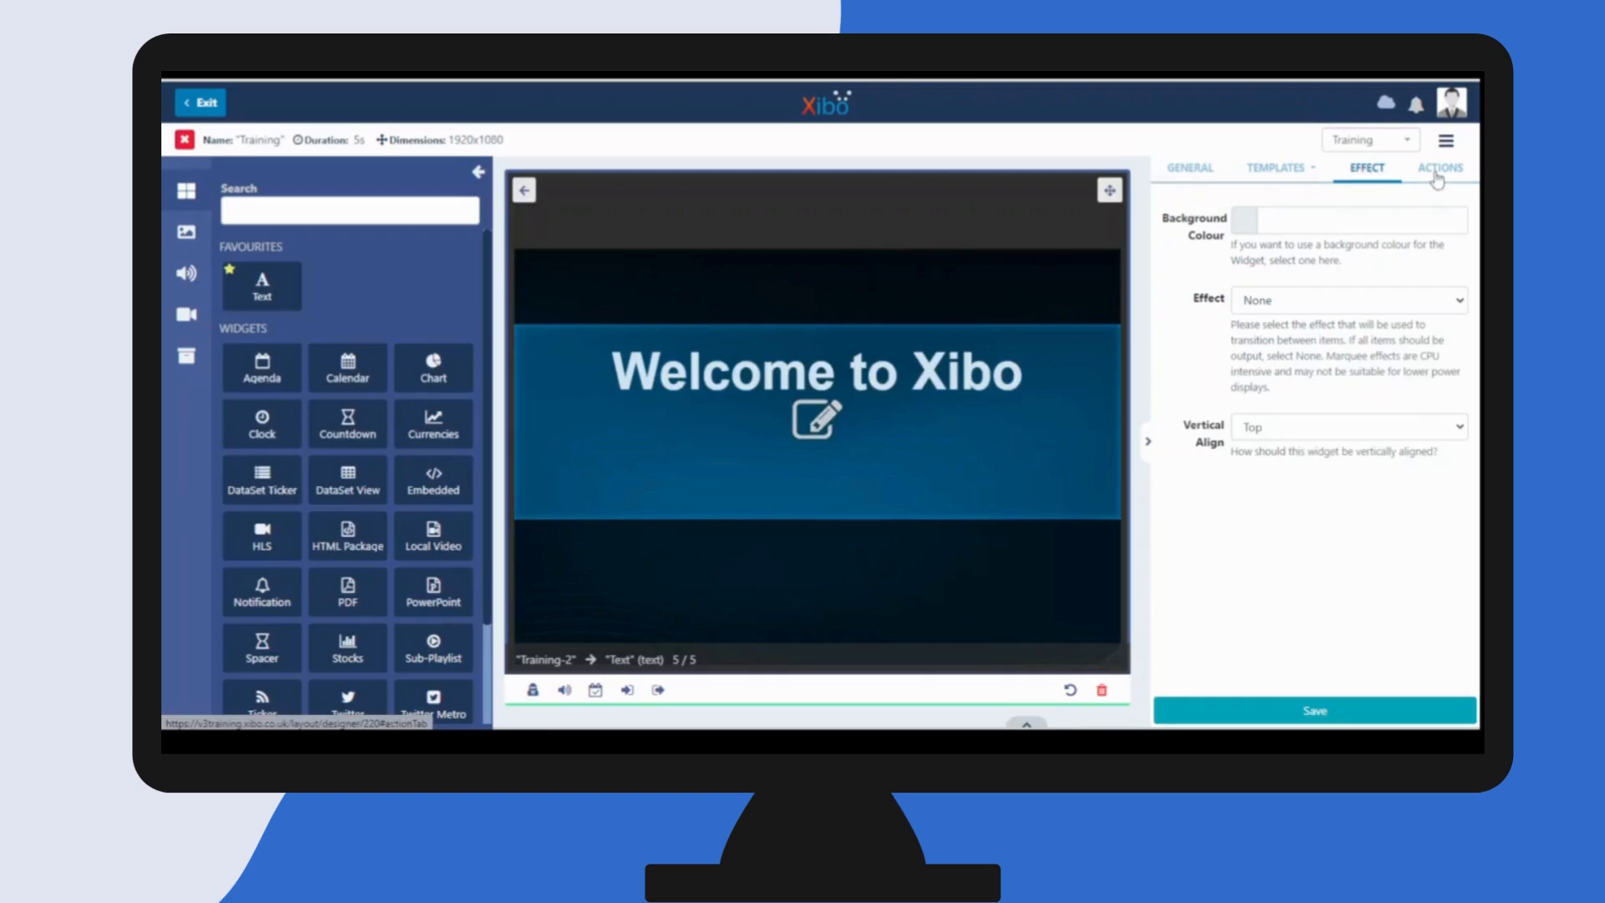
{"action": "left_click", "coordinate": [1377, 431]}
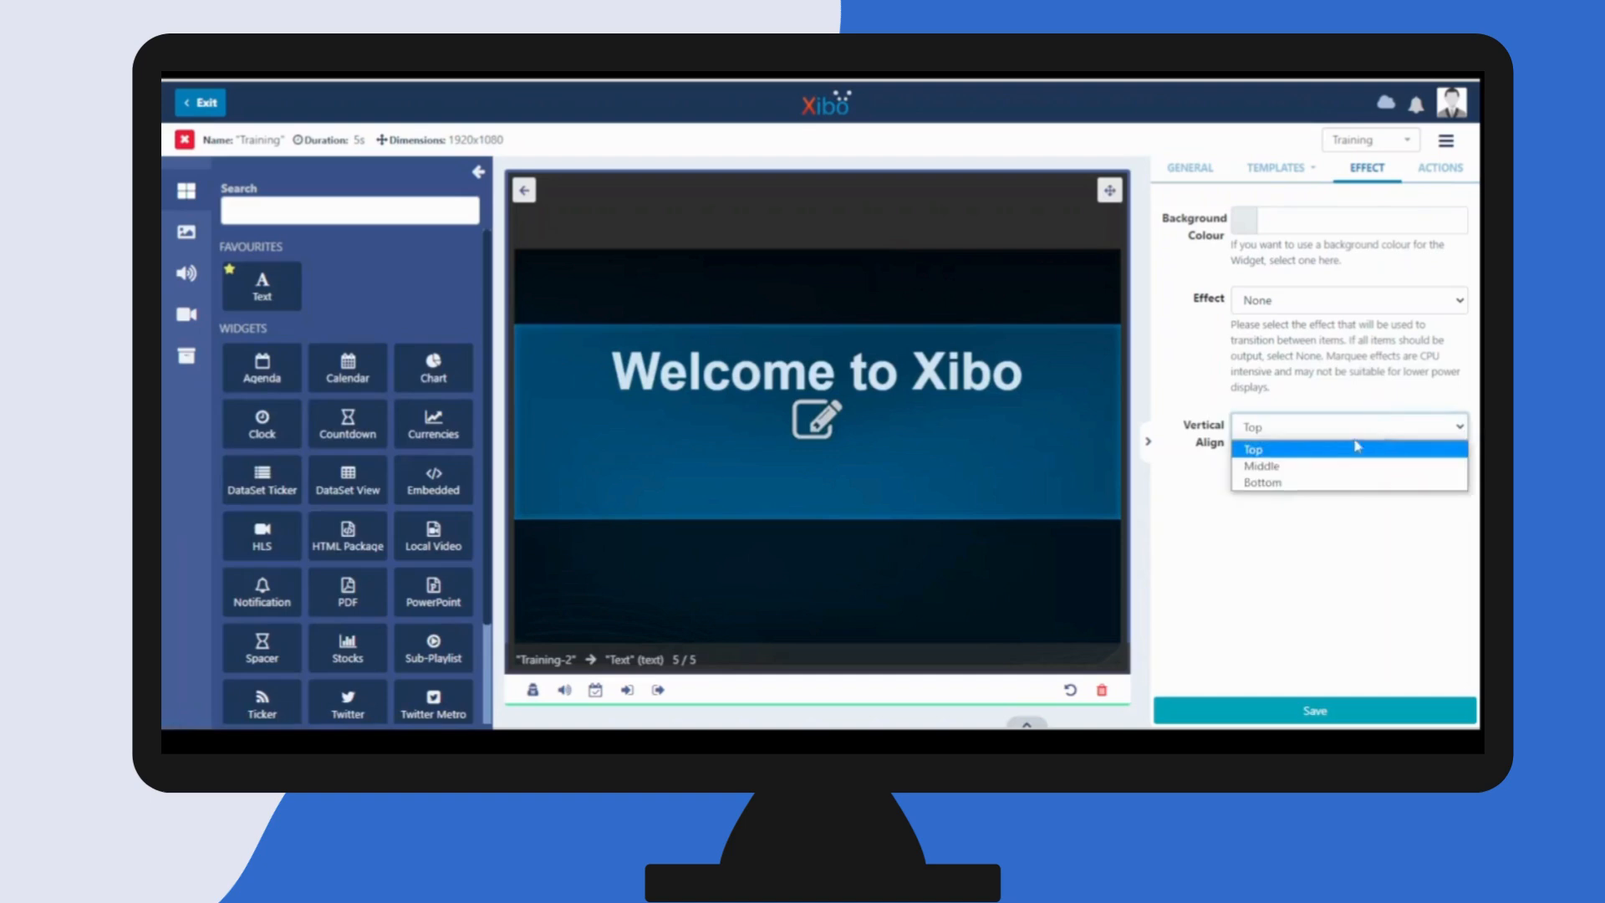
{"action": "left_click", "coordinate": [1305, 467]}
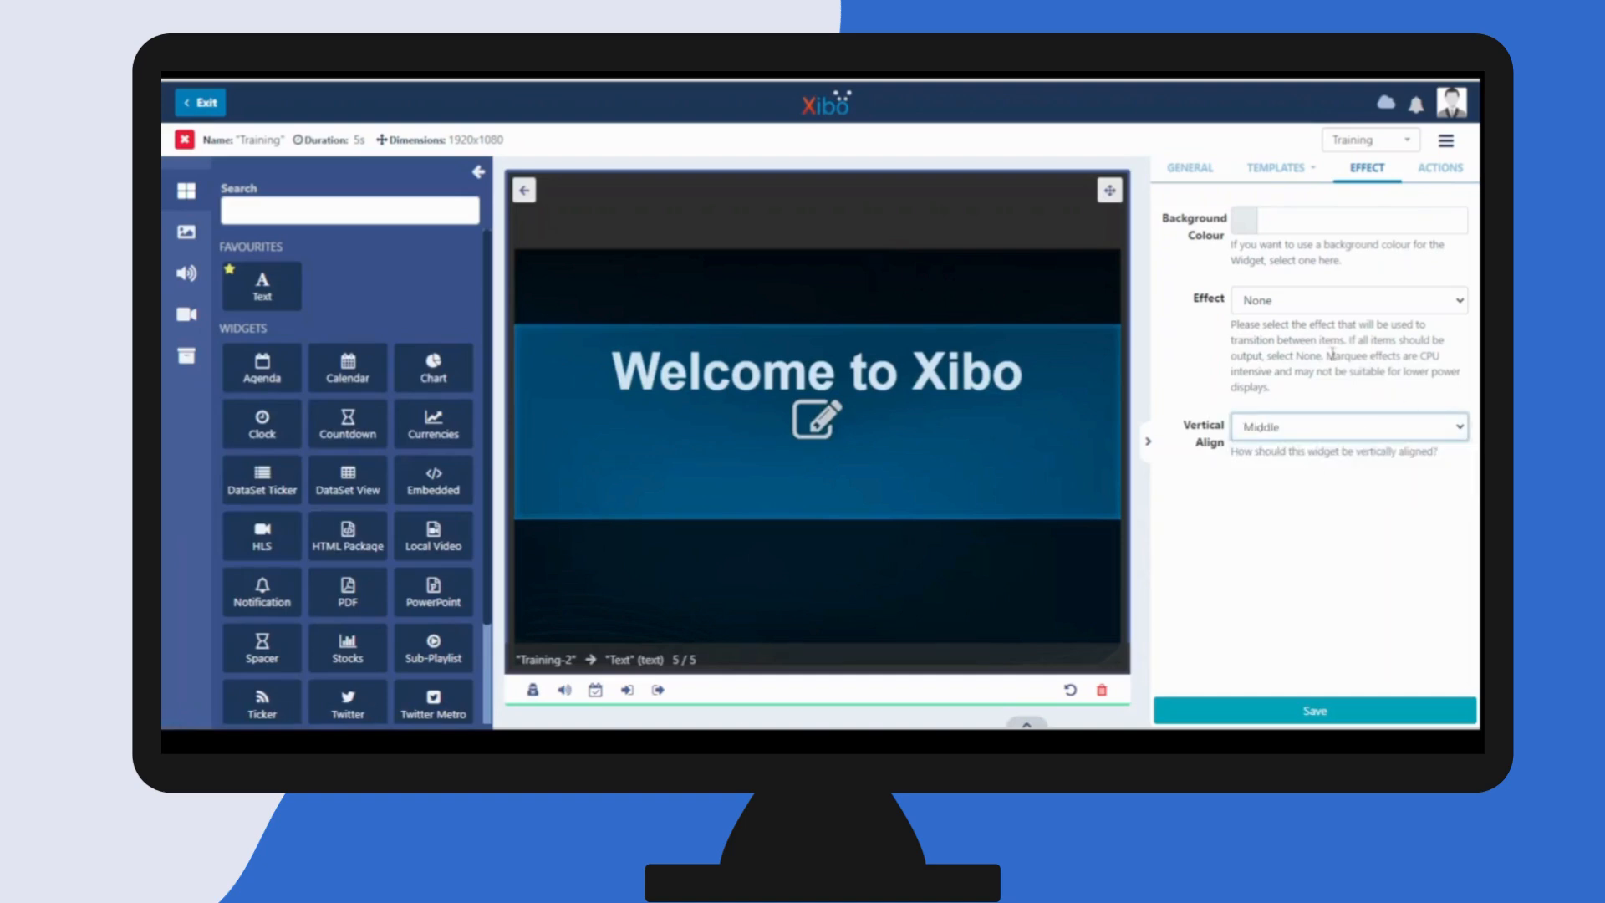
{"action": "left_click", "coordinate": [1264, 716]}
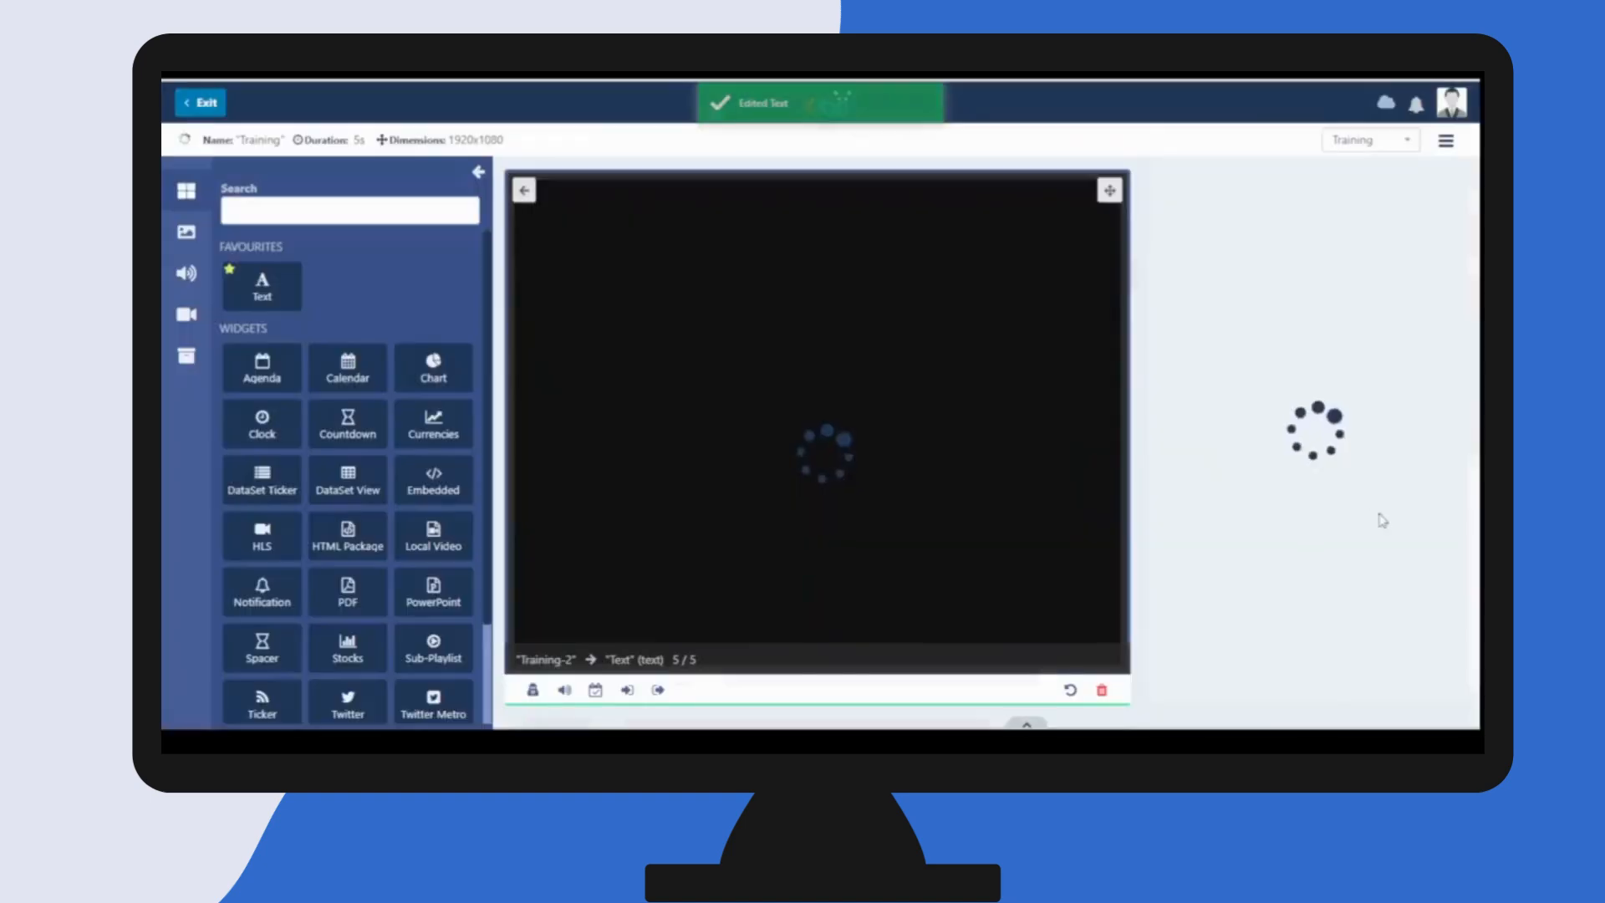
{"action": "left_click", "coordinate": [1148, 444]}
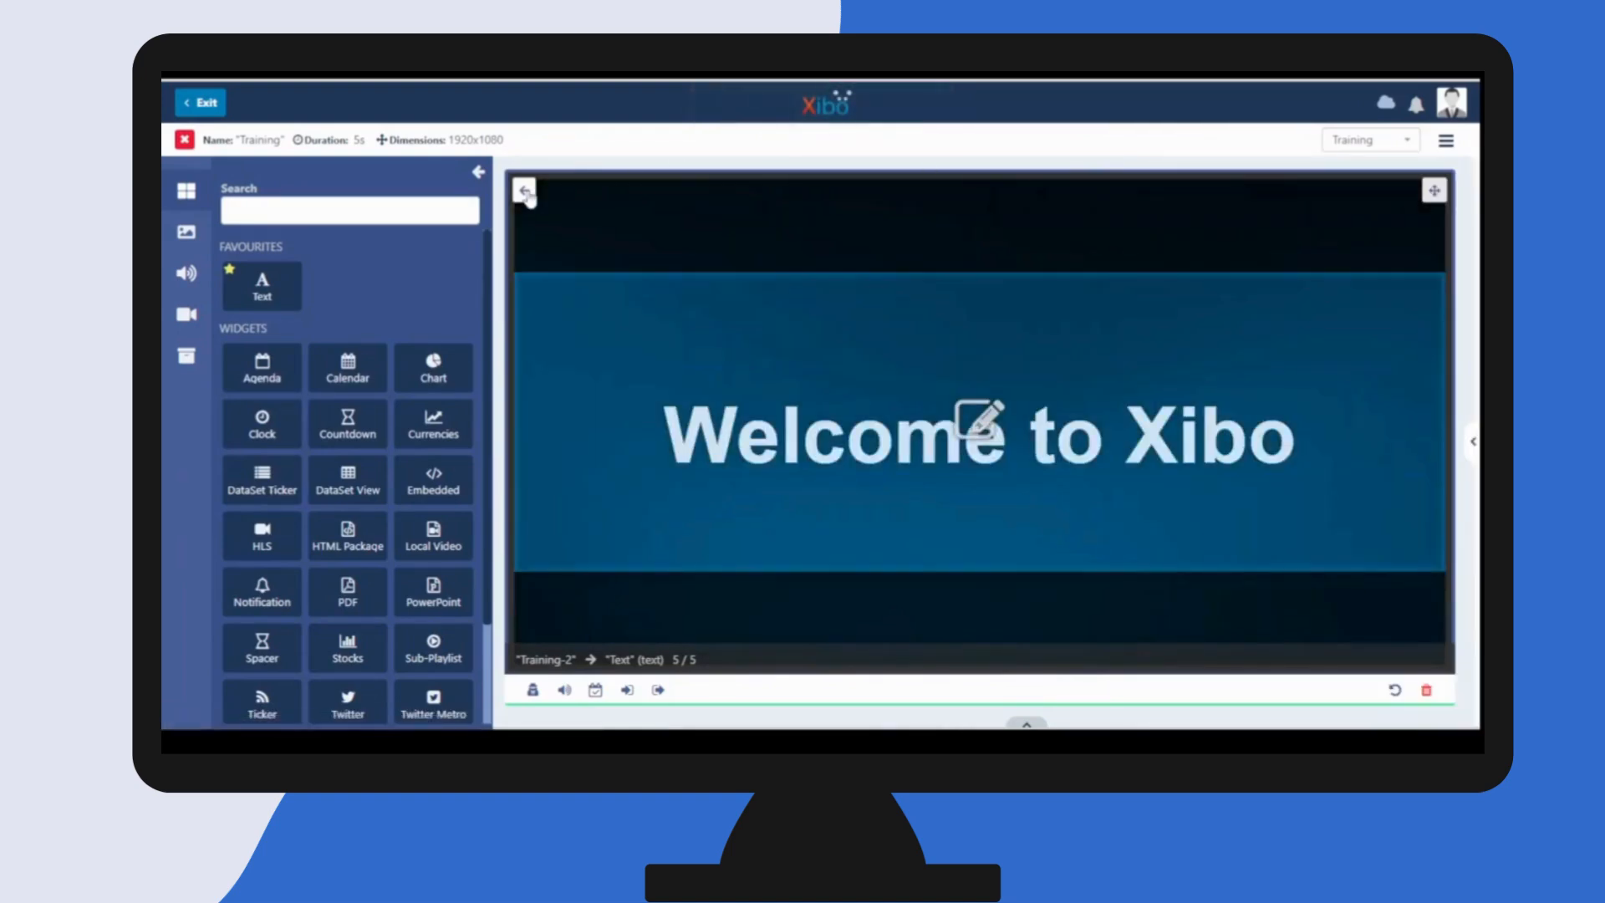
{"action": "left_click", "coordinate": [525, 192]}
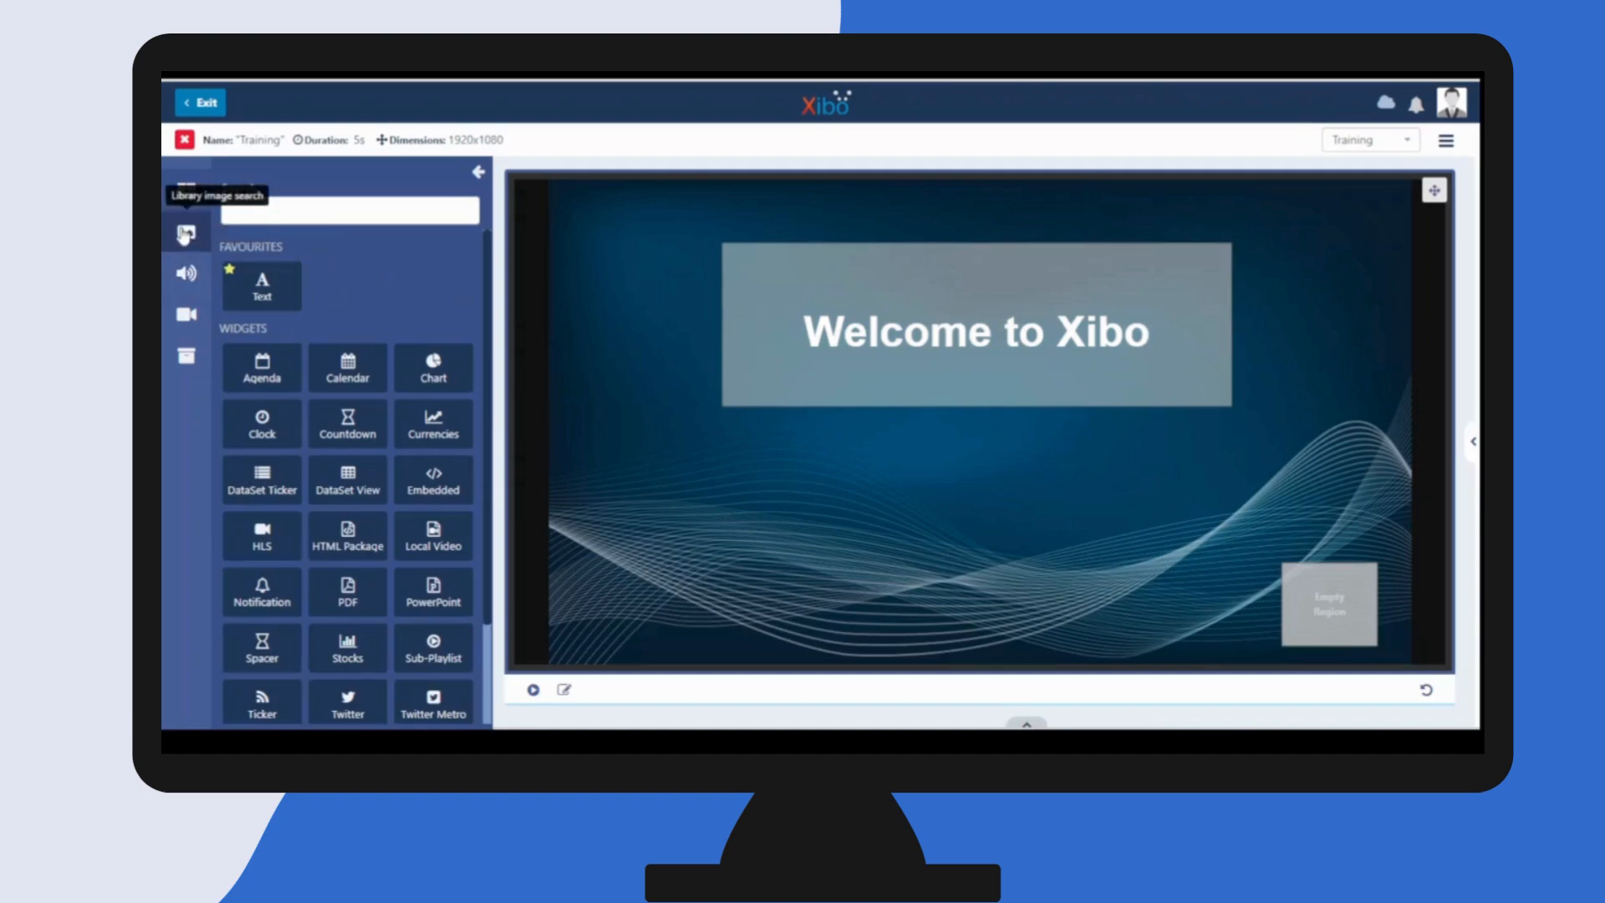
- Add the Xibo logo image from the library to the small empty region in the layout's lower-right corner
{"action": "left_click", "coordinate": [186, 234]}
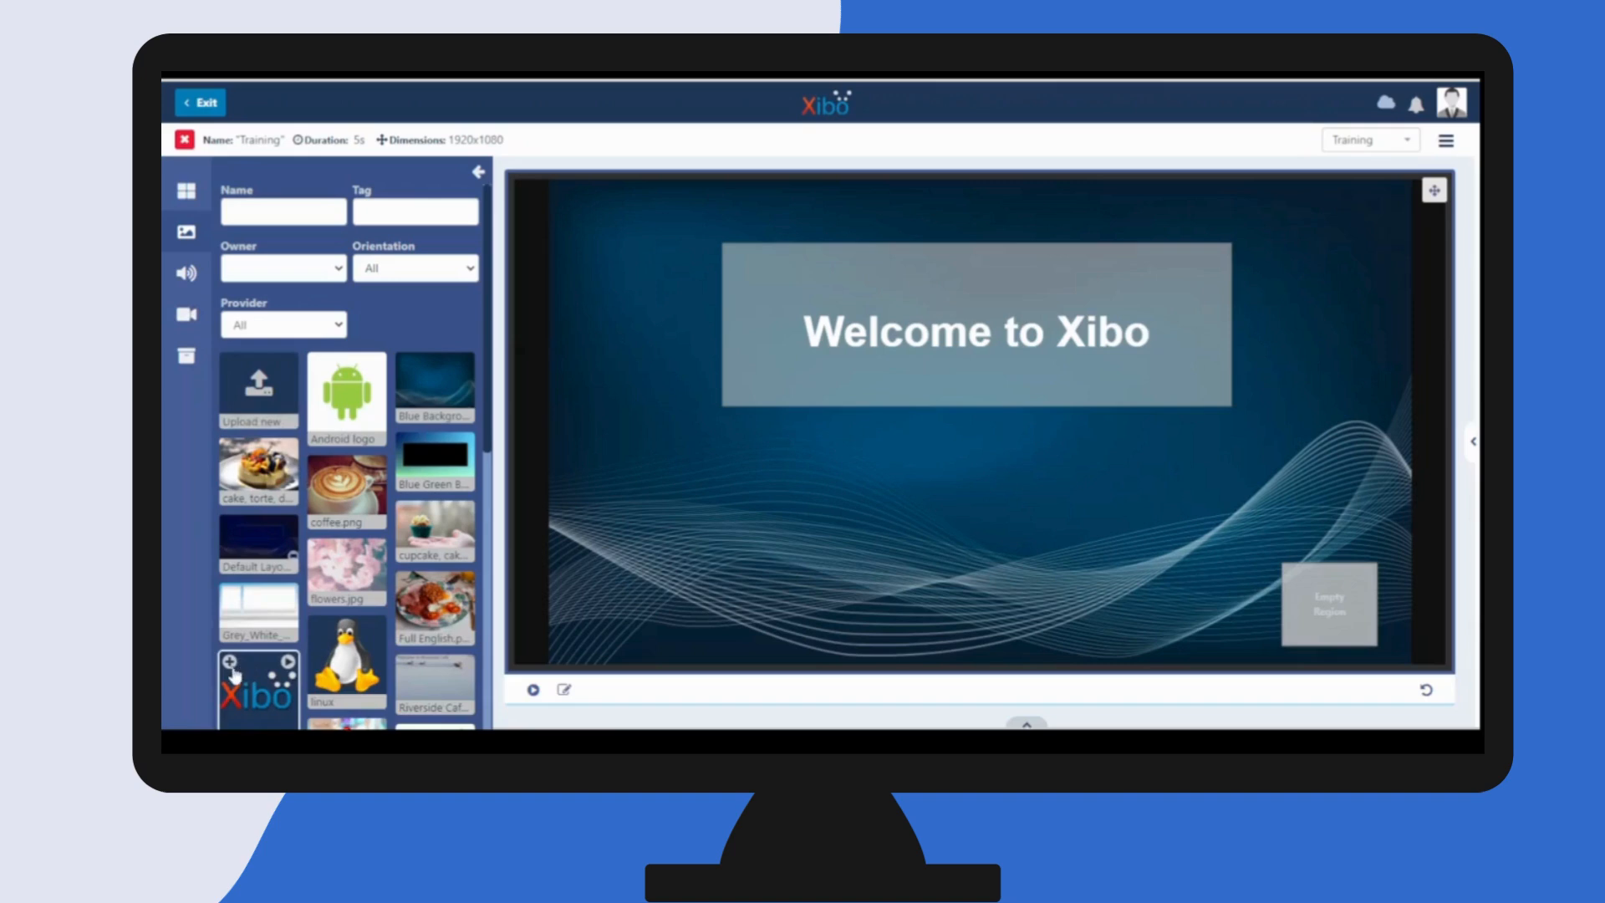
{"action": "left_click", "coordinate": [232, 667]}
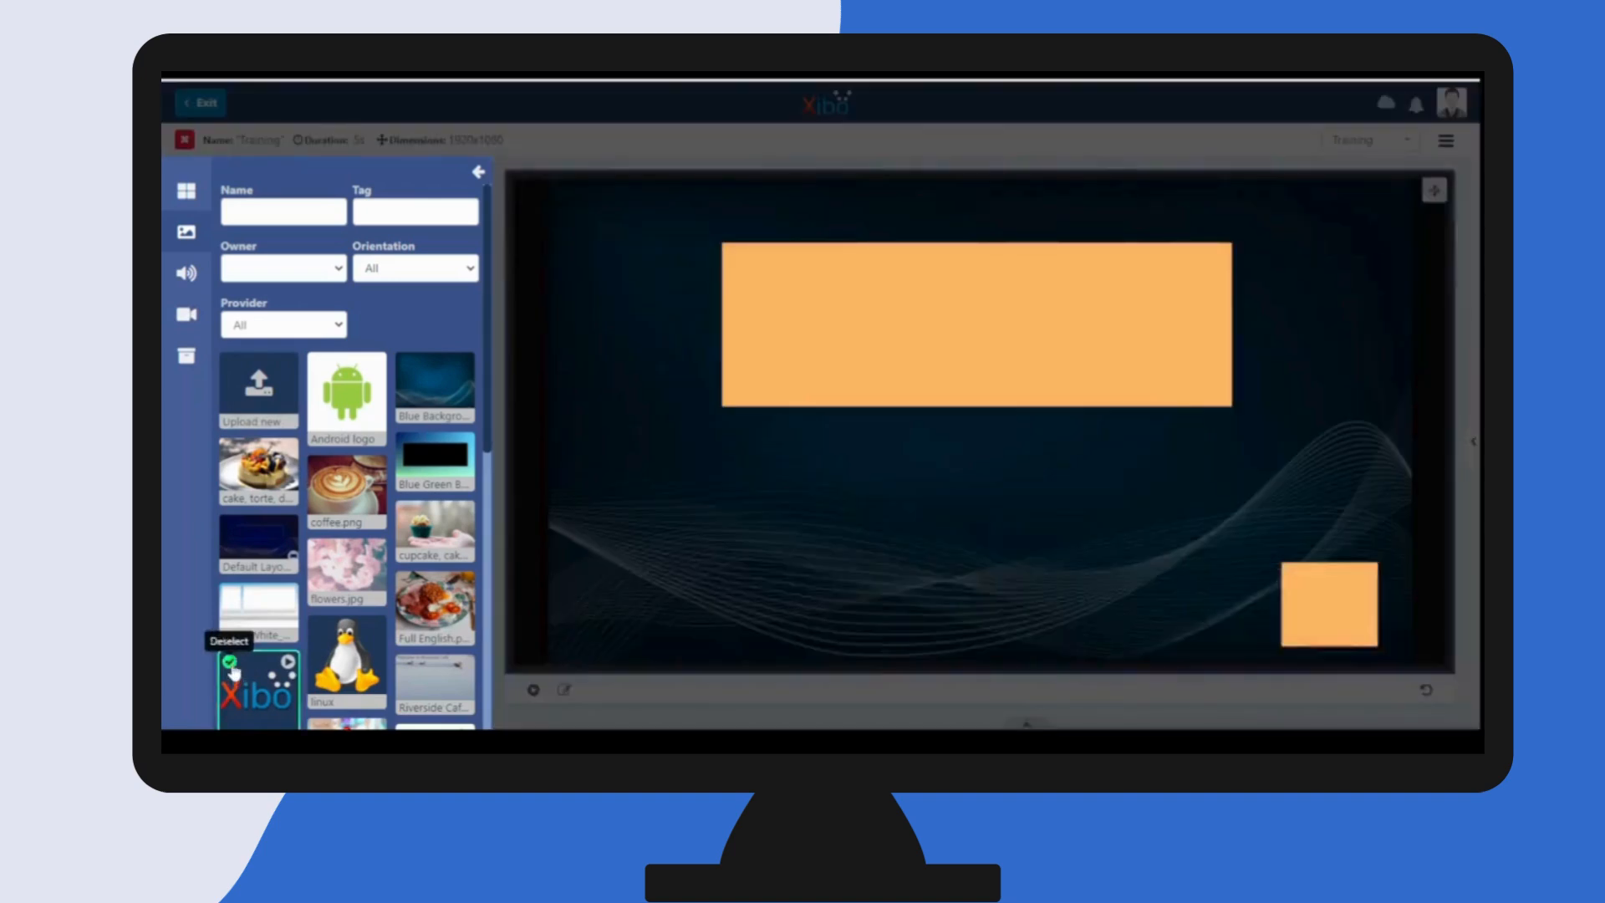
{"action": "left_click", "coordinate": [1329, 622]}
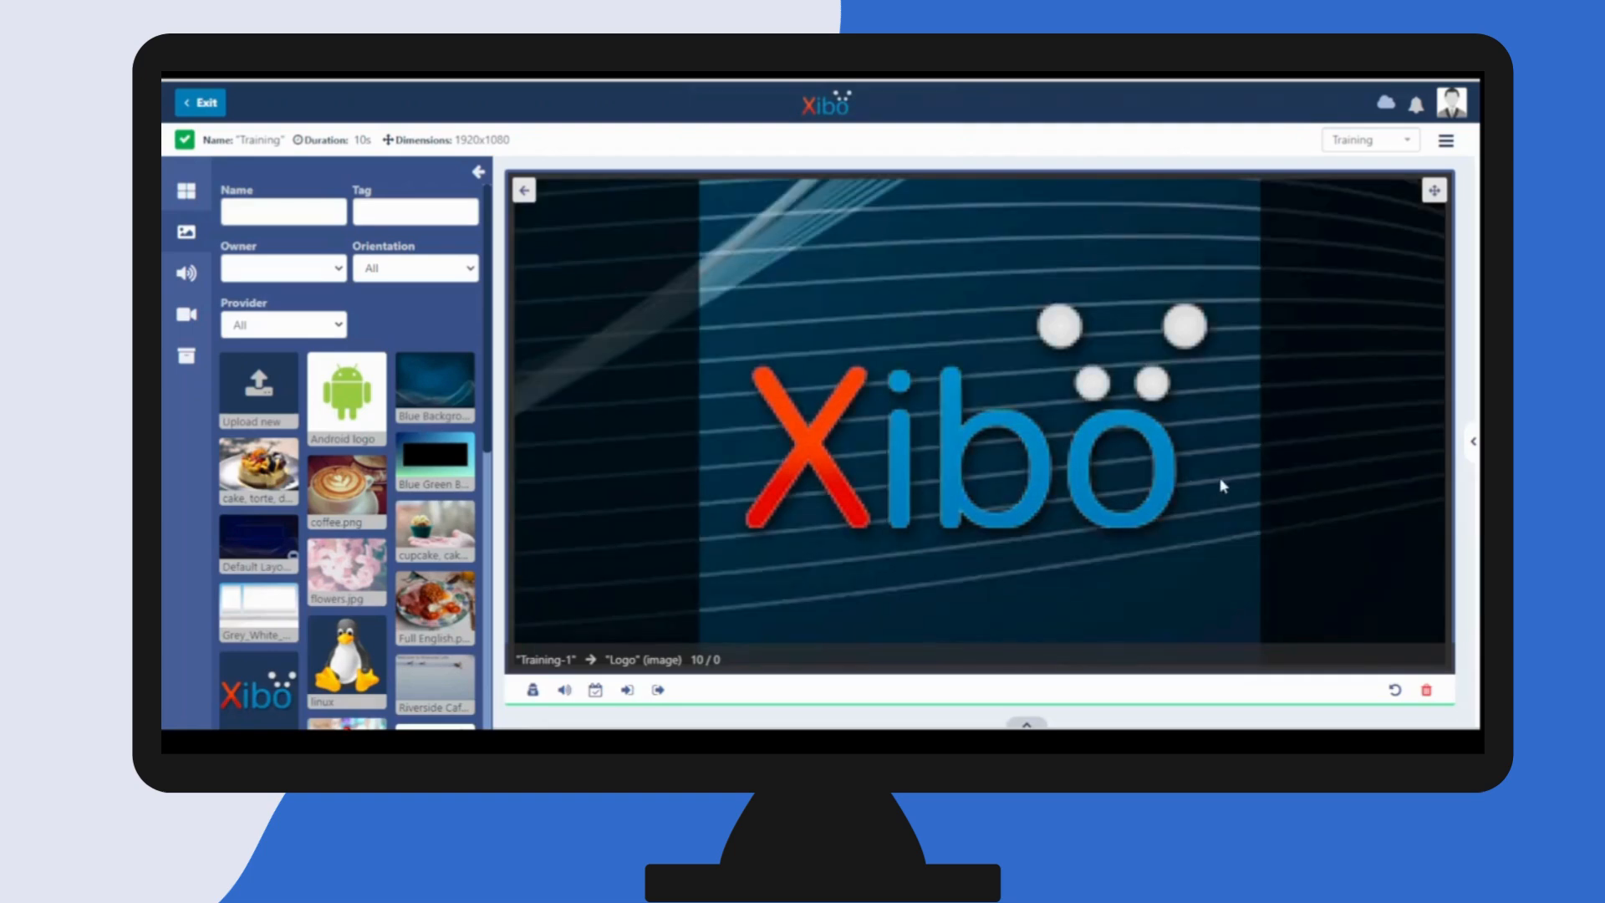
- Check the logo image widget's general and appearance options and return to the full layout view
{"action": "left_click", "coordinate": [1473, 443]}
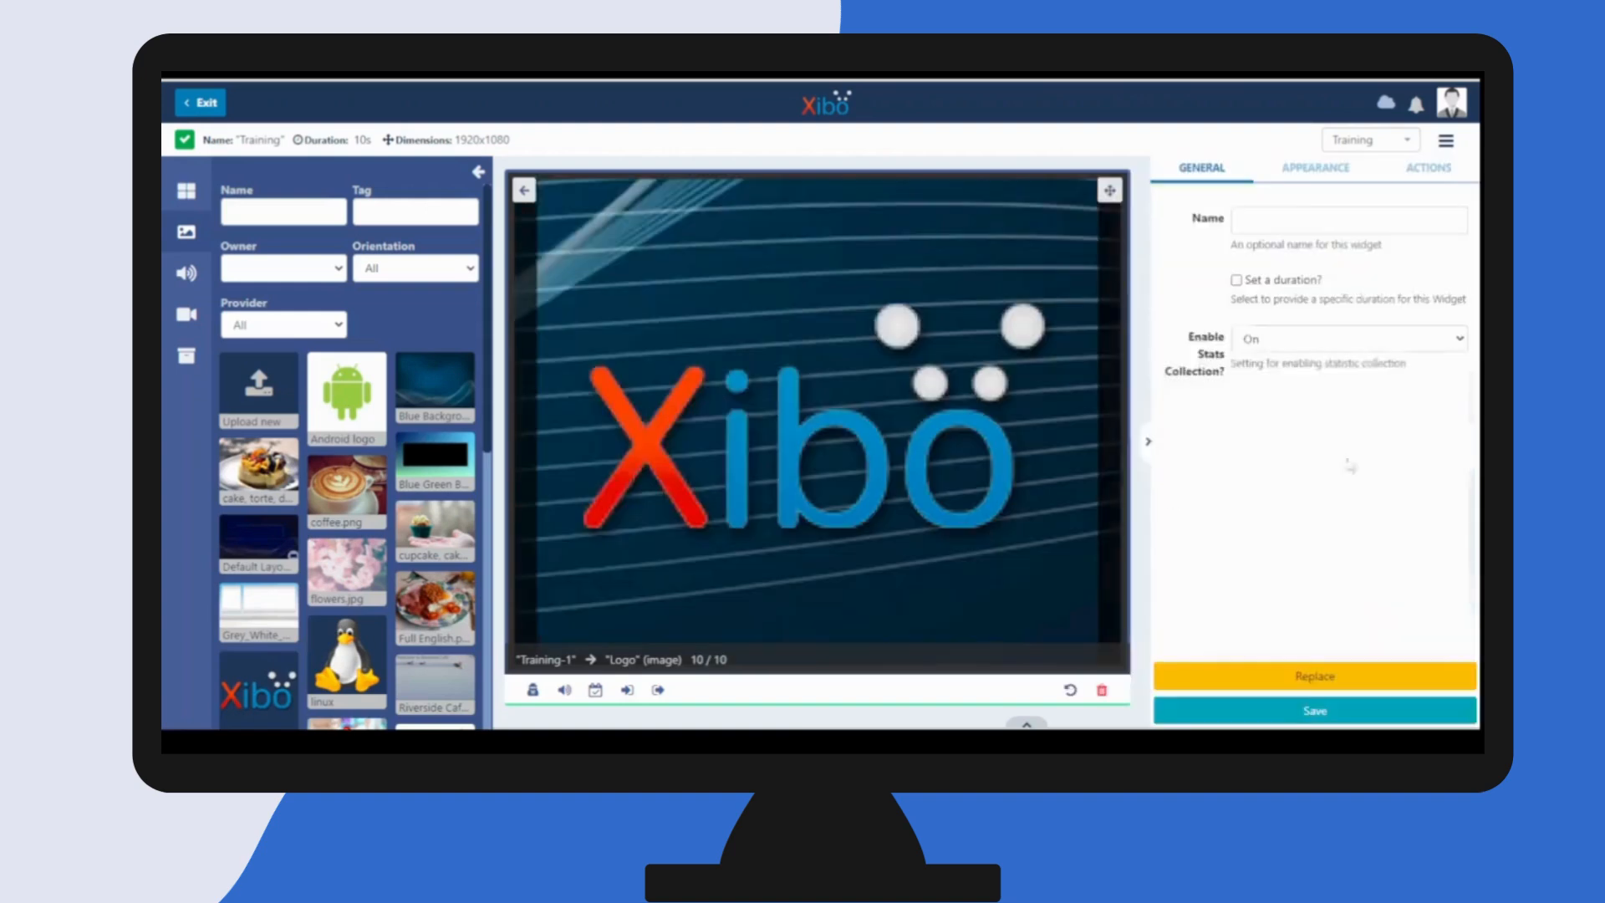
{"action": "left_click", "coordinate": [1304, 174]}
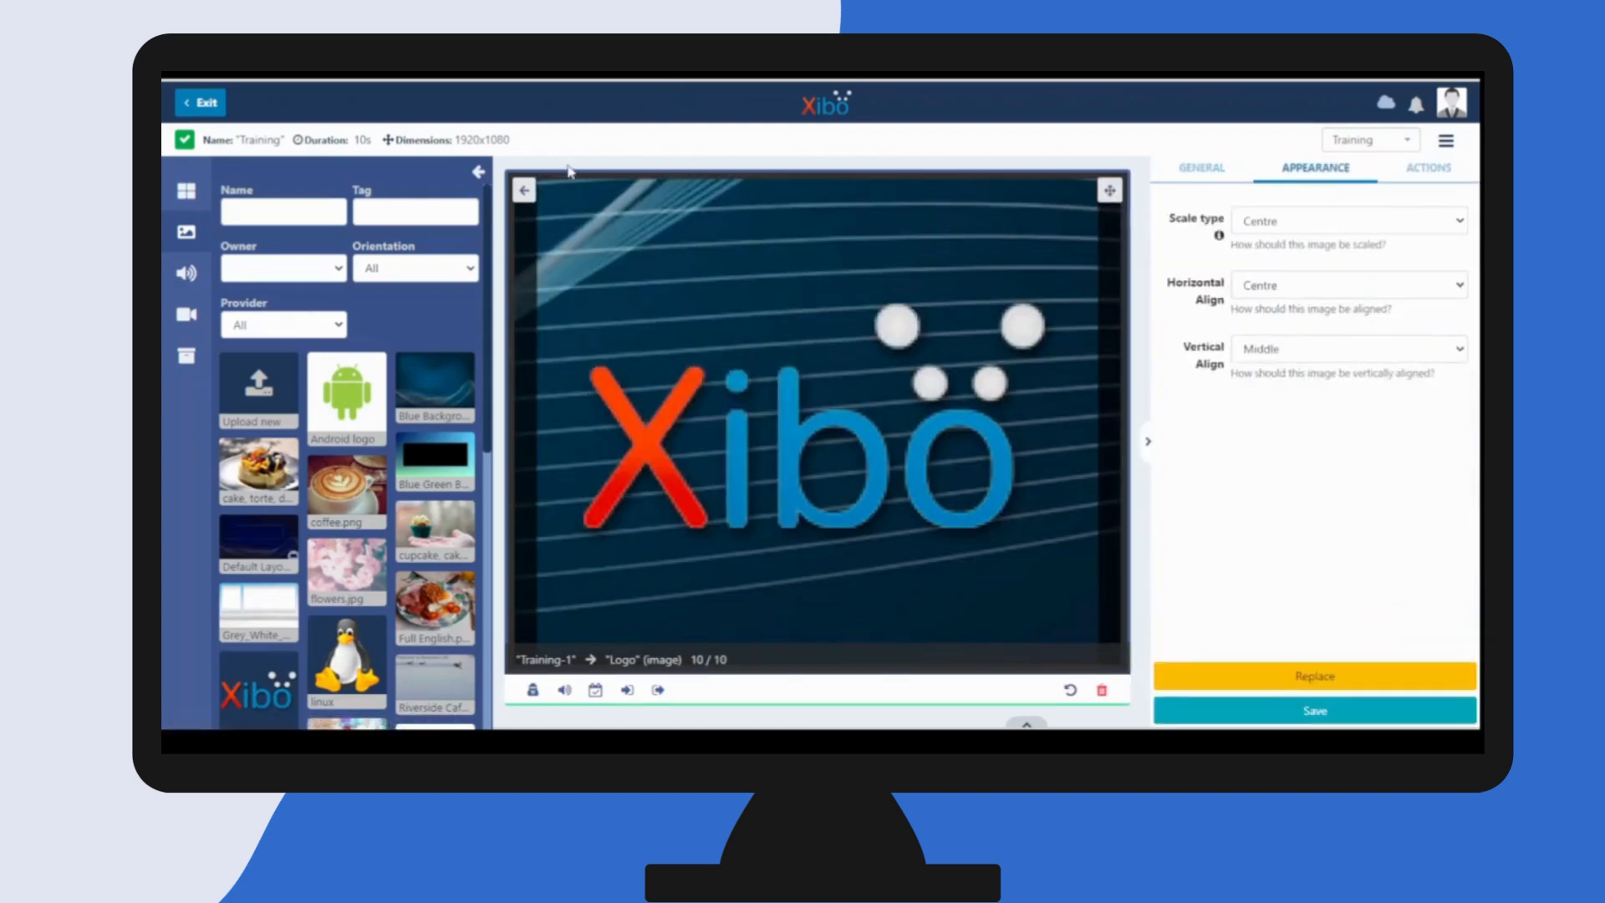
{"action": "left_click", "coordinate": [528, 194]}
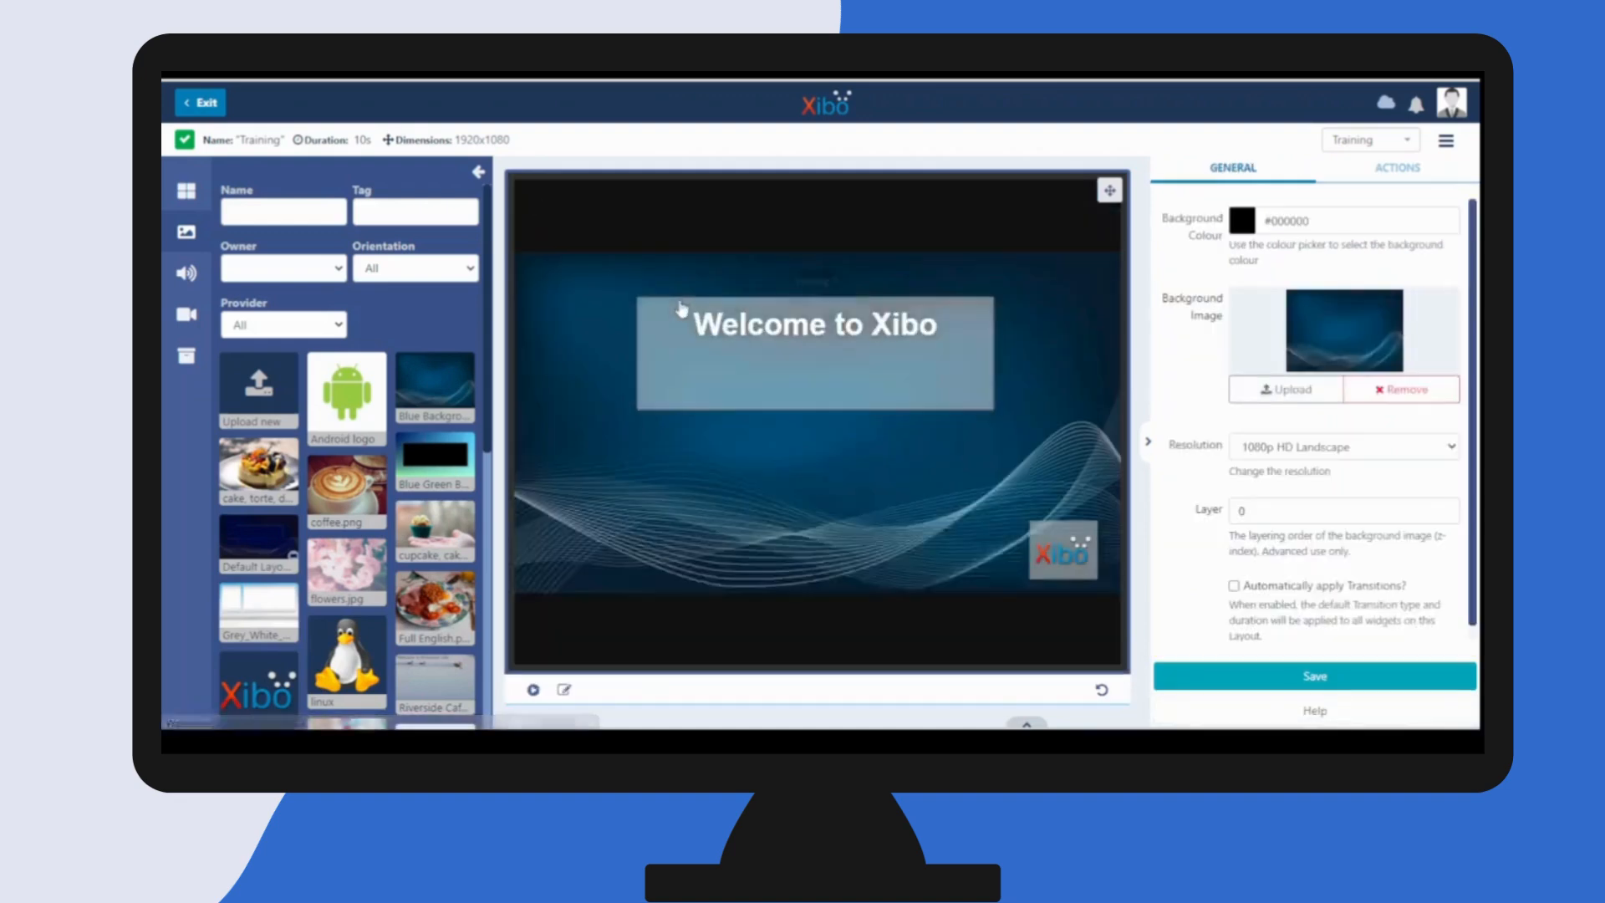
- Collapse the library image search, preview the Training layout in fullscreen mode and return to the editor
{"action": "left_click", "coordinate": [478, 172]}
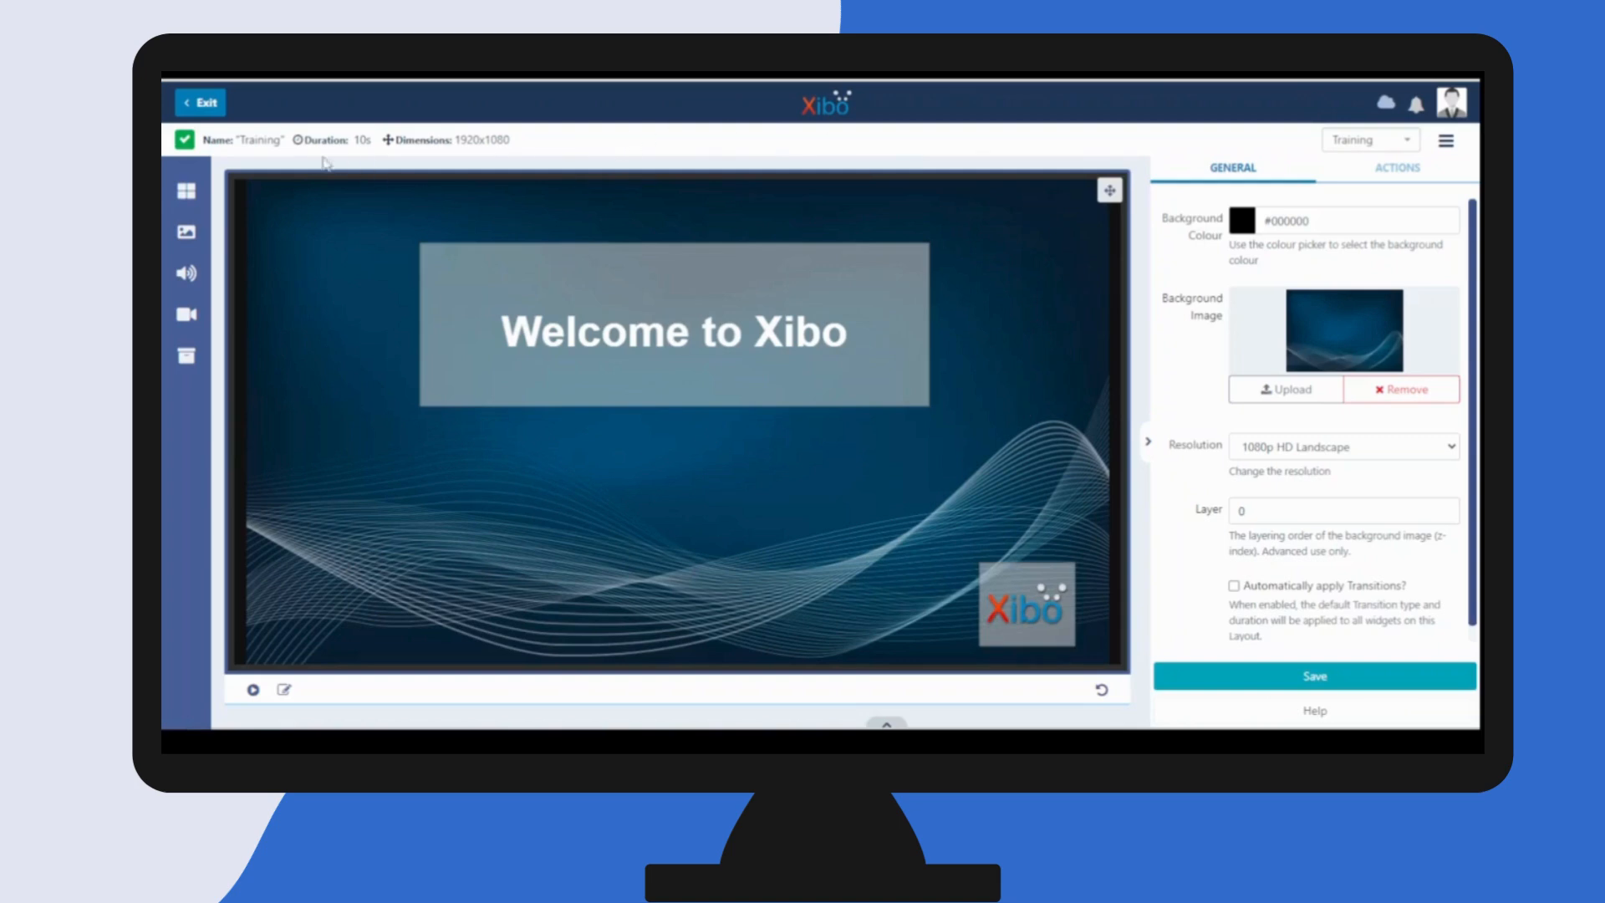
{"action": "mouse_move", "coordinate": [189, 143]}
{"action": "left_click", "coordinate": [253, 694]}
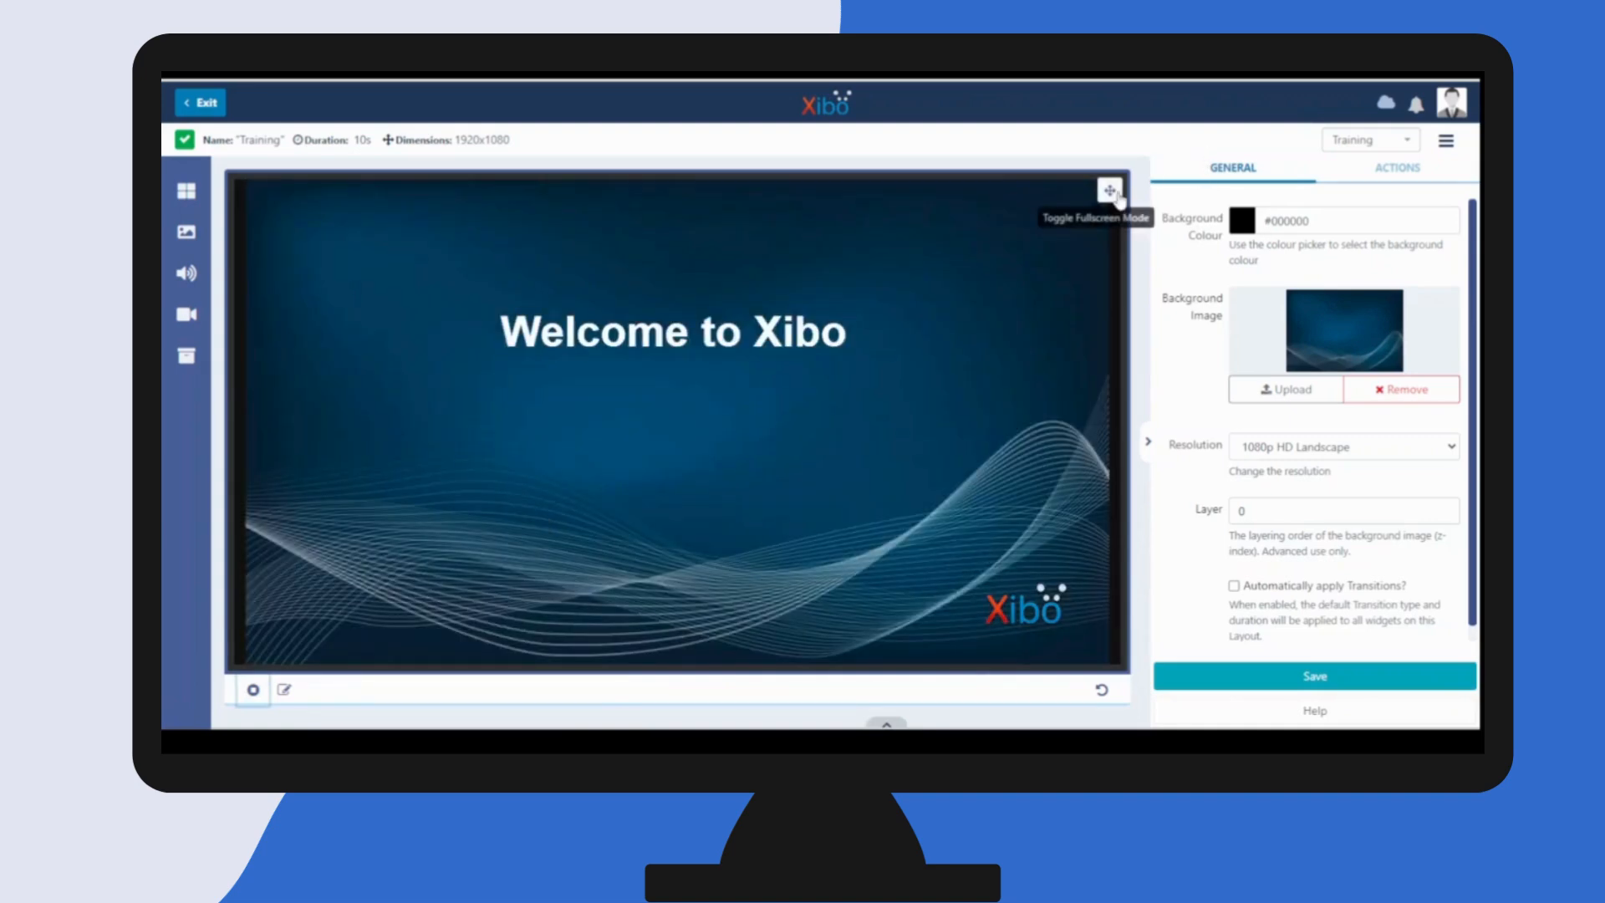
{"action": "left_click", "coordinate": [1109, 191]}
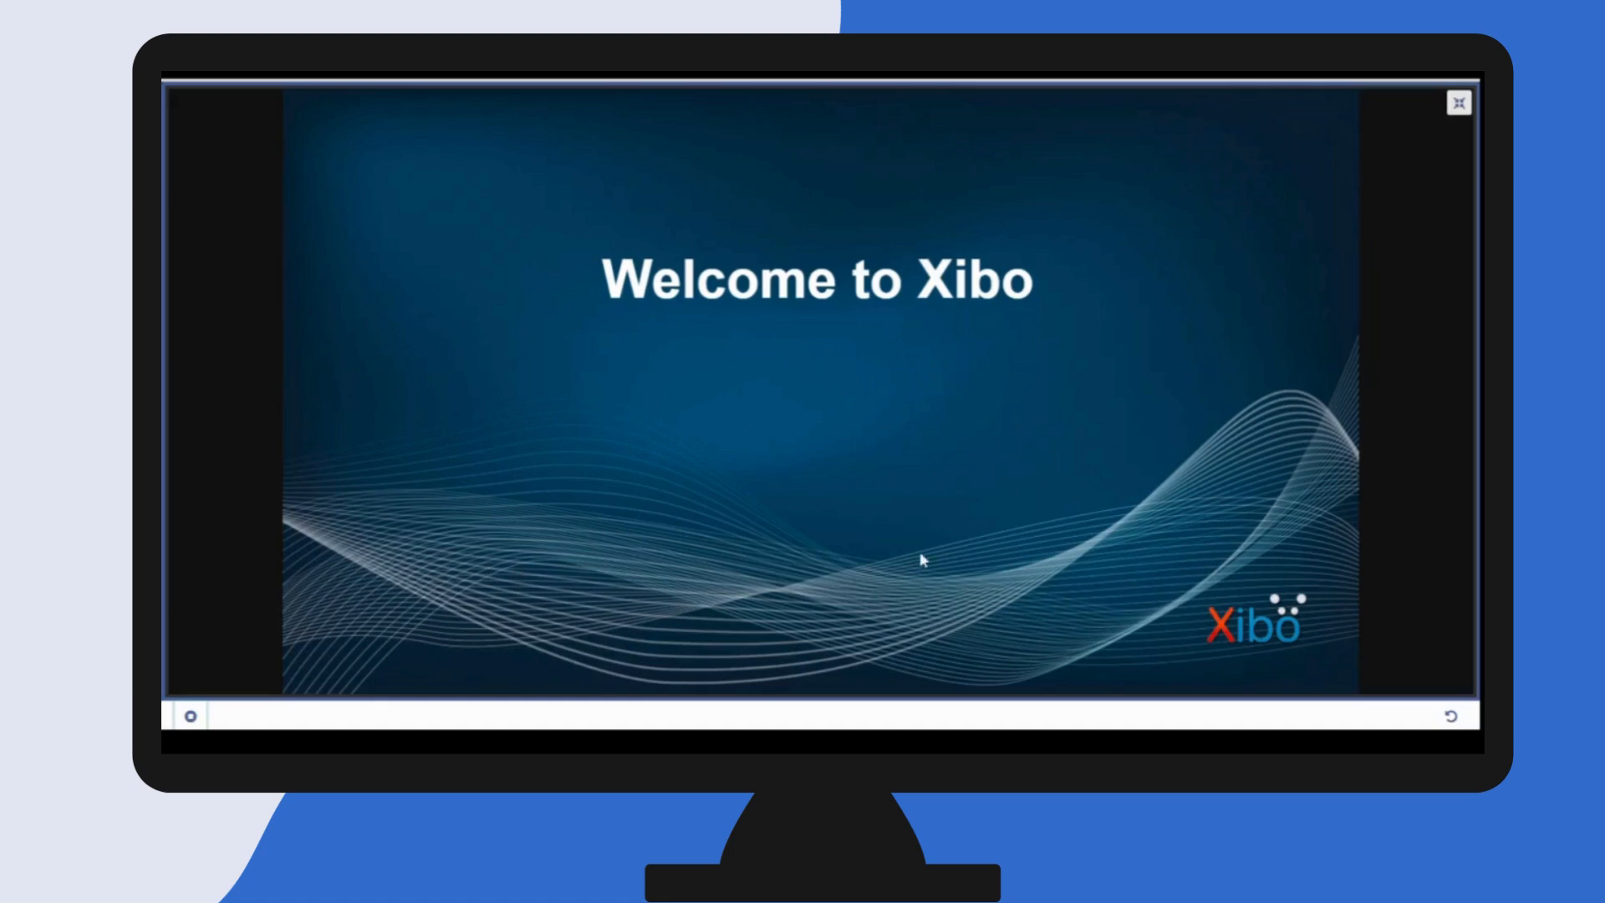
{"action": "left_click", "coordinate": [1457, 104]}
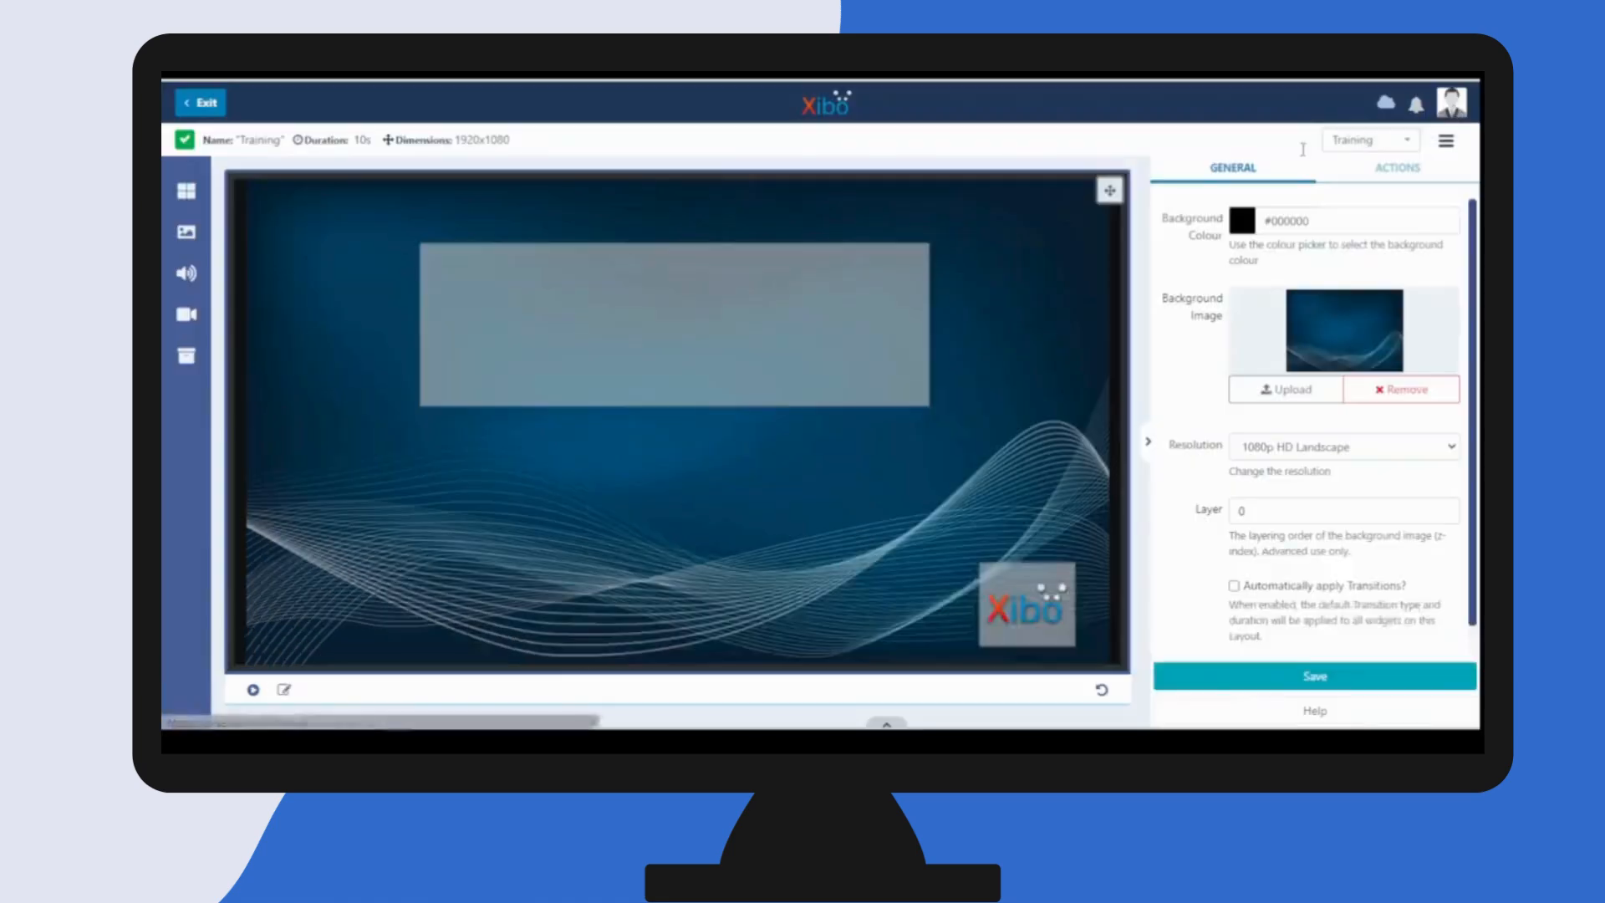